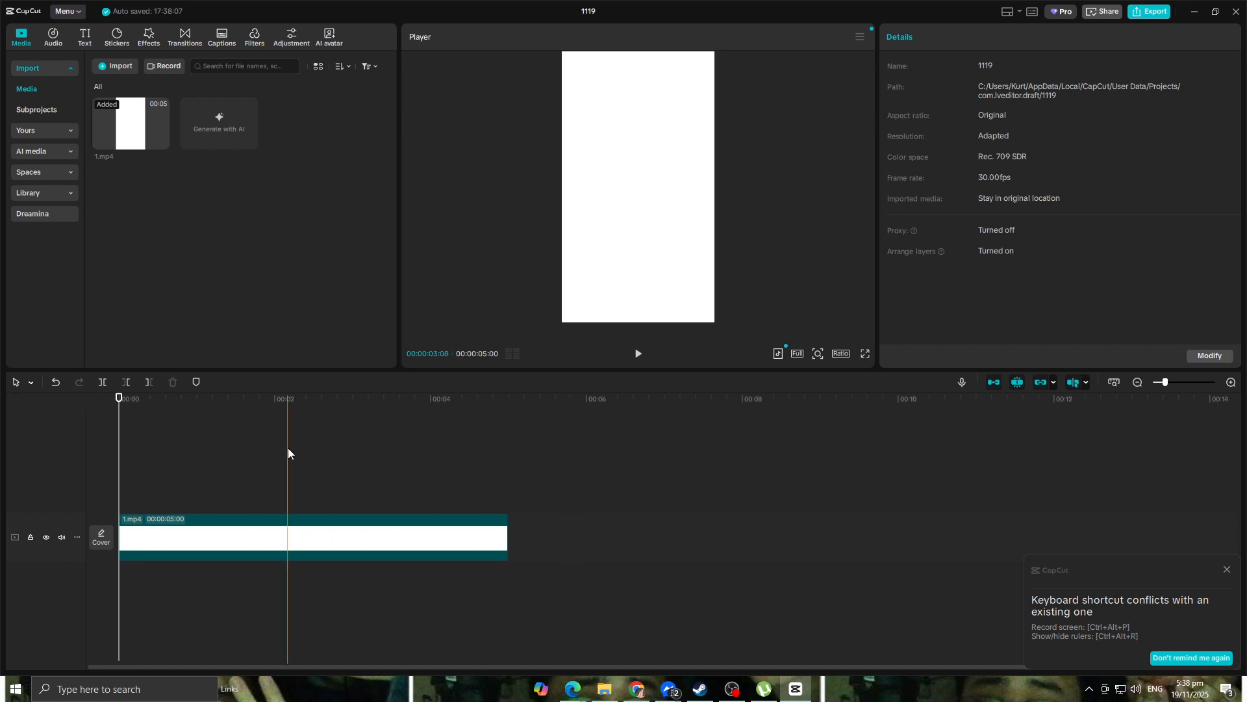
- Add the cat-fluff ball (1).png image from the file folder to a track above 1.mp4, starting at the beginning of the timeline
left_click(126, 533)
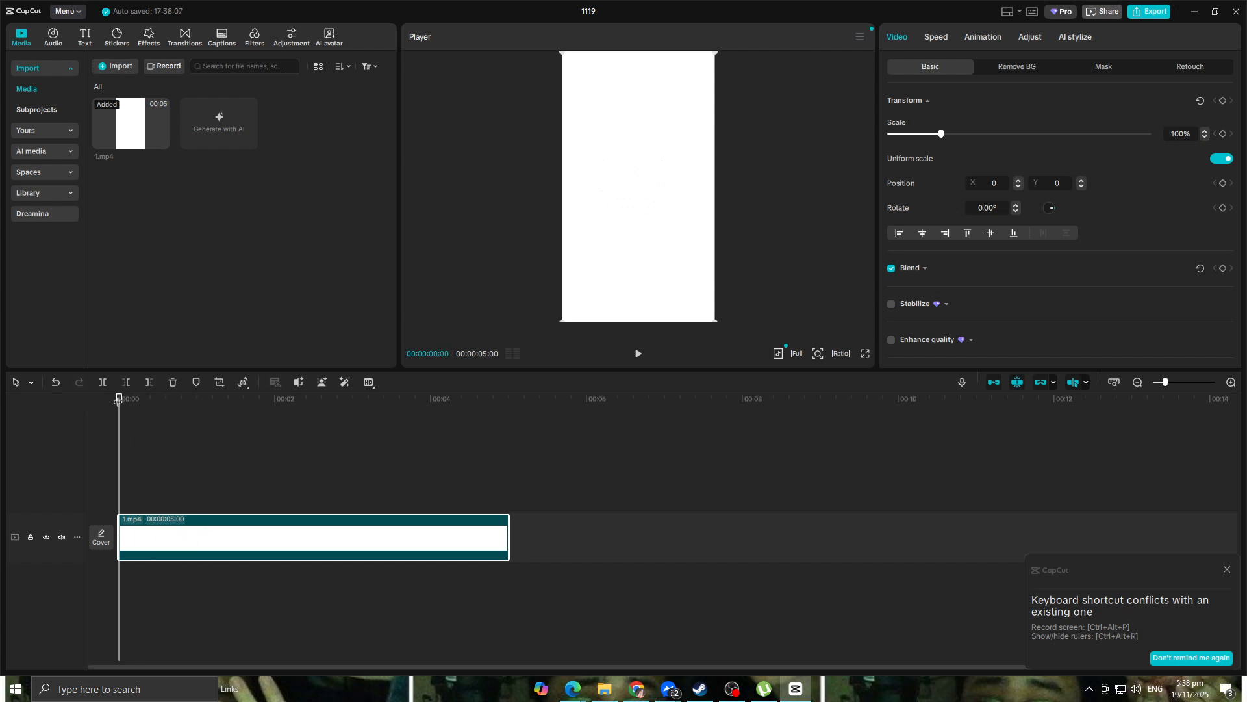
left_click_drag(121, 403, 153, 416)
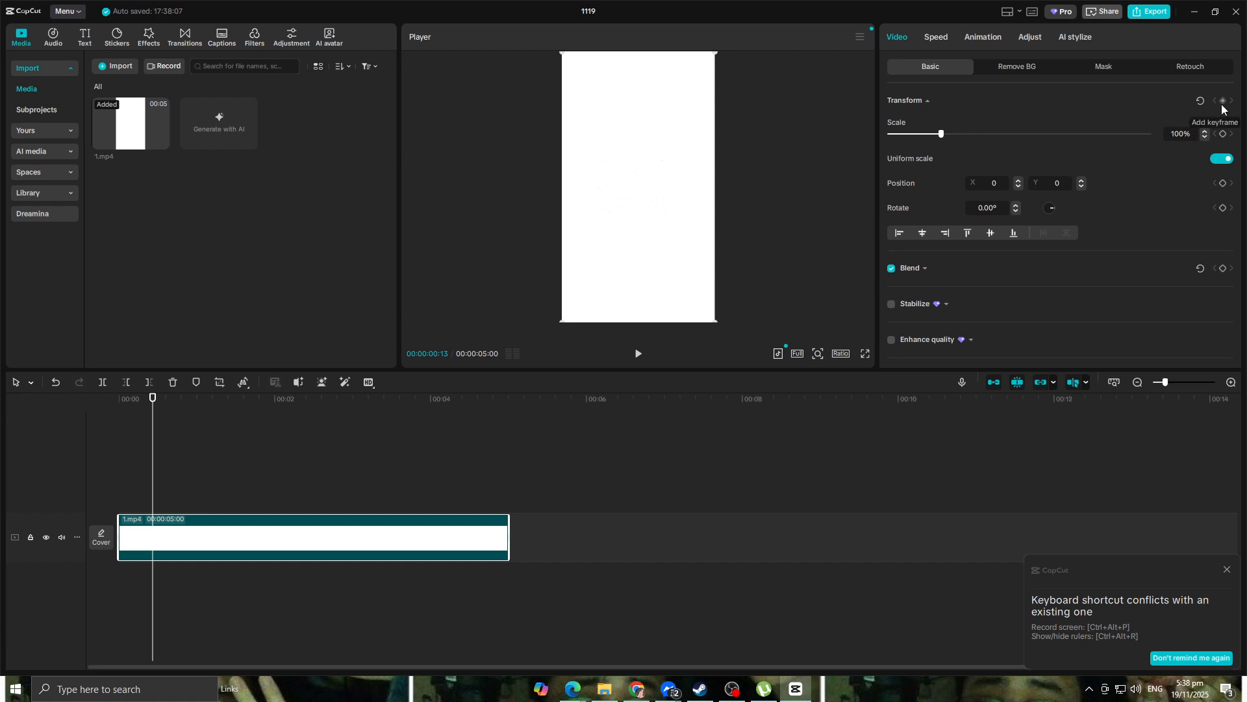
left_click_drag(151, 401, 117, 405)
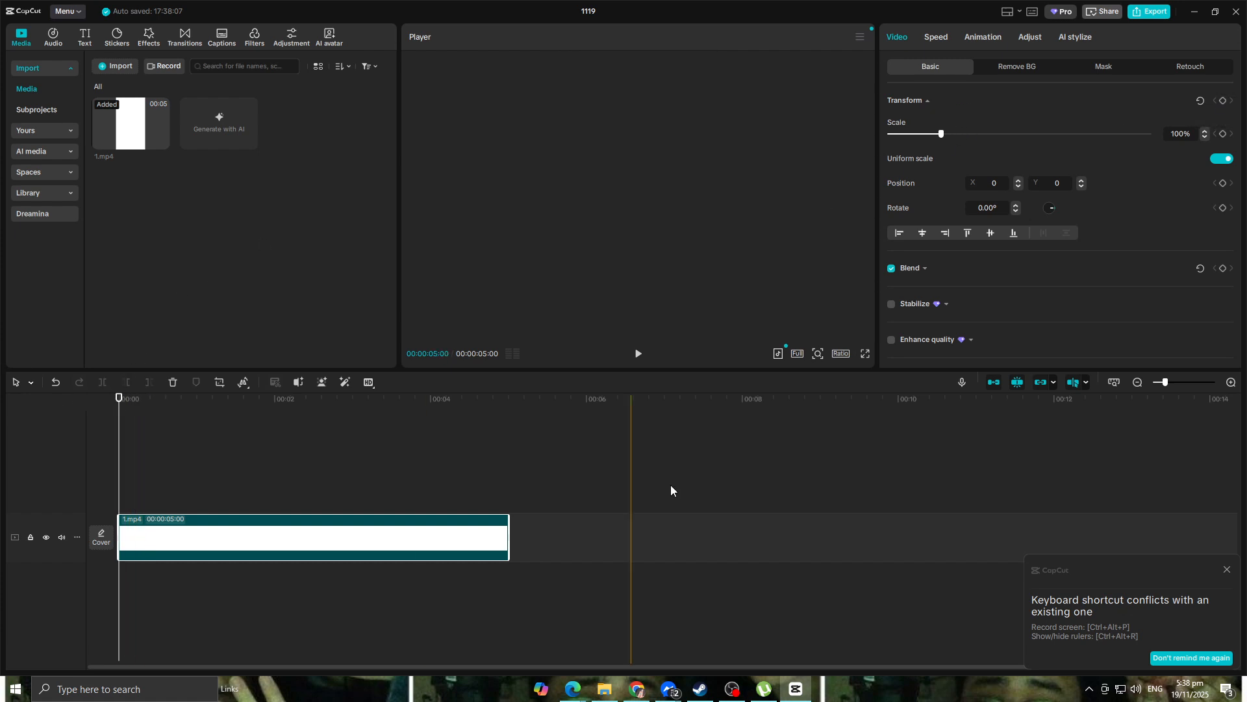
left_click(610, 690)
left_click_drag(648, 256, 149, 453)
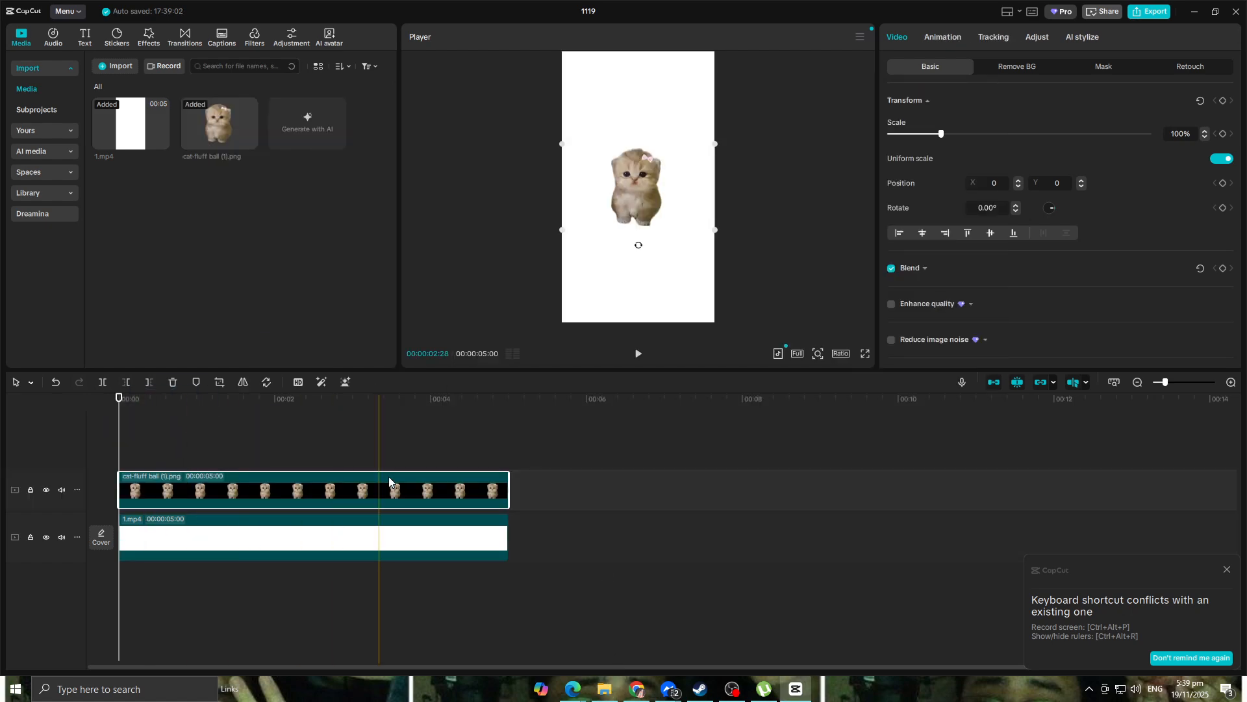
- Keyframe the cat image's Transform in the upper left (X -588, Y 1188) at 0 s and in the lower right (X 519, Y -1068) at 1 s
left_click_drag(642, 204, 610, 104)
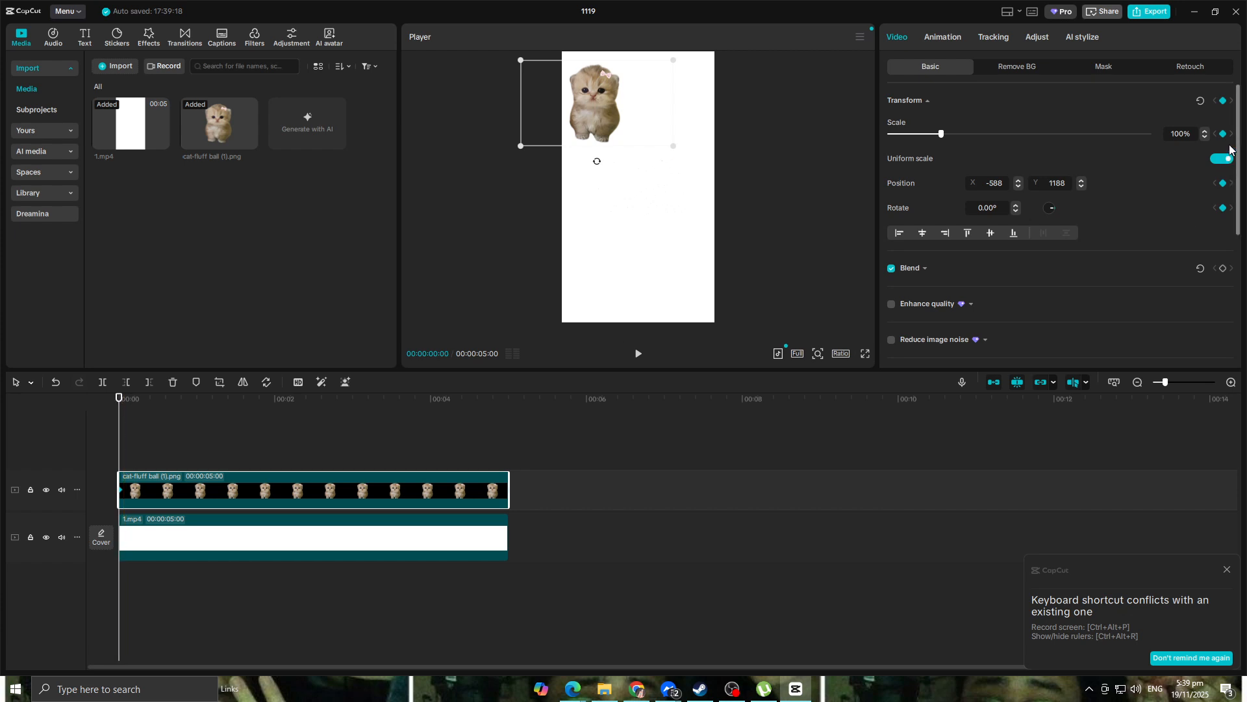
left_click_drag(117, 405, 198, 402)
left_click(1222, 100)
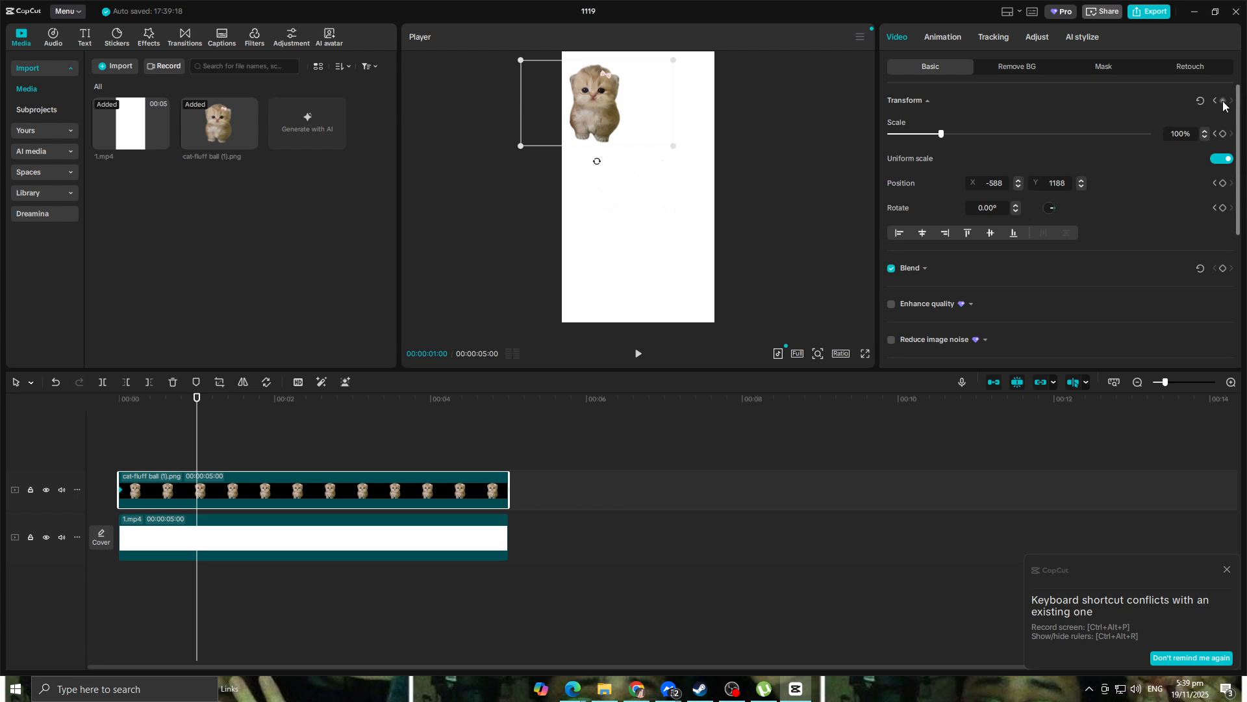
left_click_drag(606, 102, 685, 260)
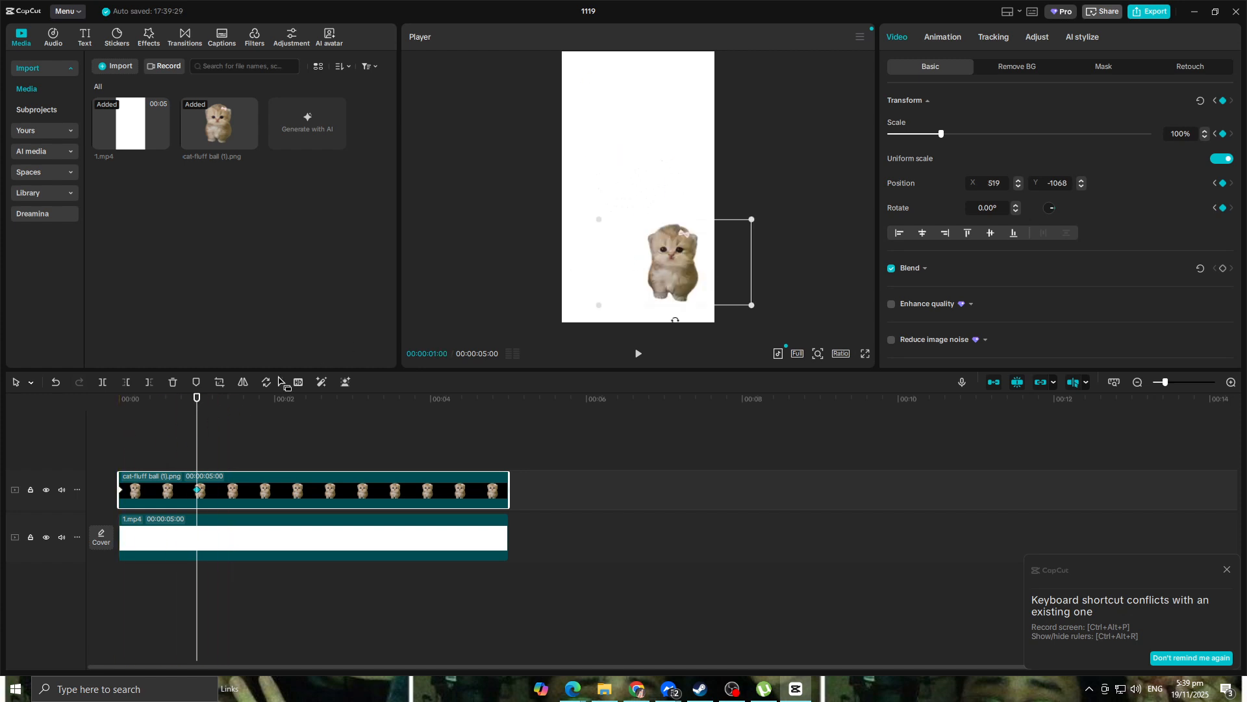
- Keyframe the cat at the frame's left edge (X -570, Y -258) just past 2 s and in the upper right (X 639, Y 1243) at 00:00:03:12
left_click_drag(196, 398, 295, 400)
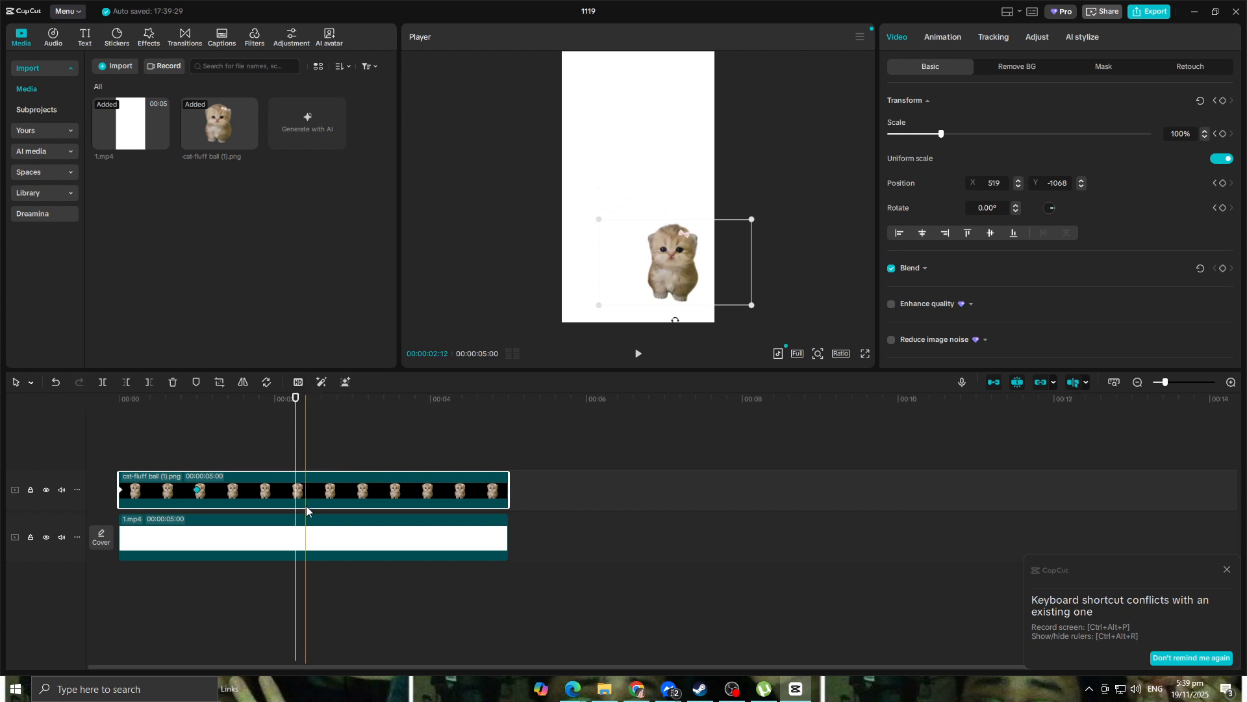
left_click(1223, 101)
left_click_drag(669, 256, 599, 200)
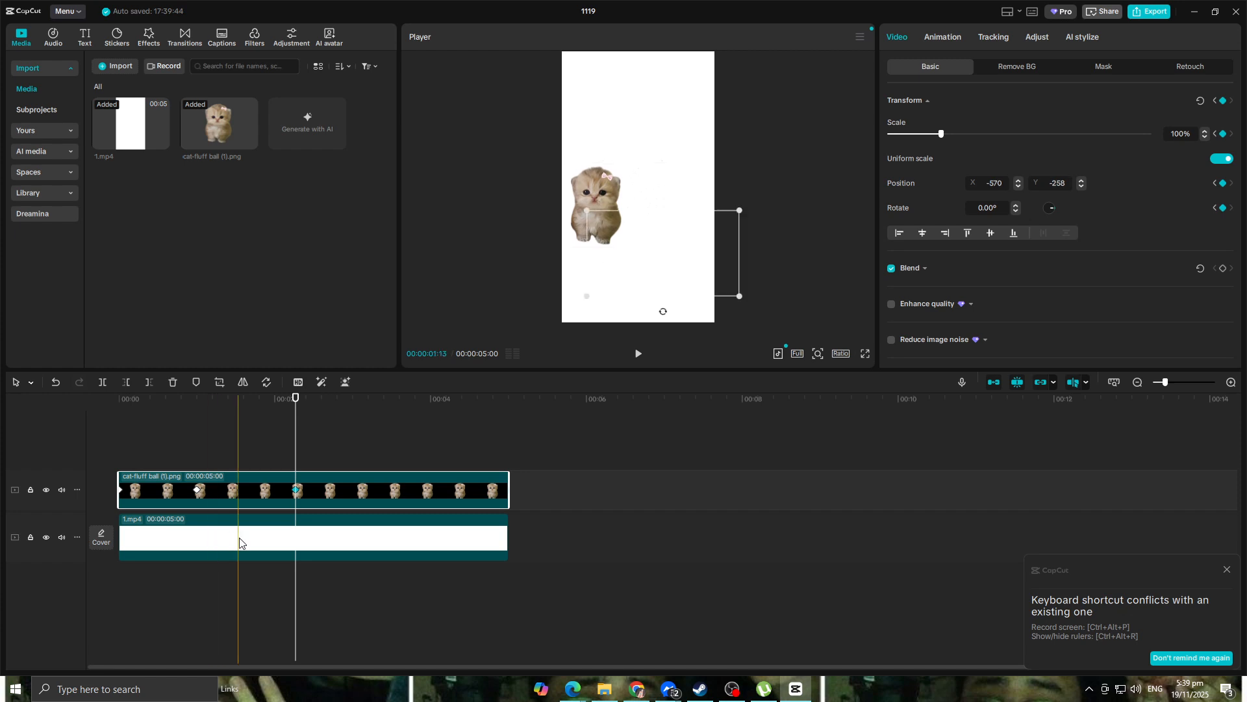
left_click_drag(295, 401, 384, 398)
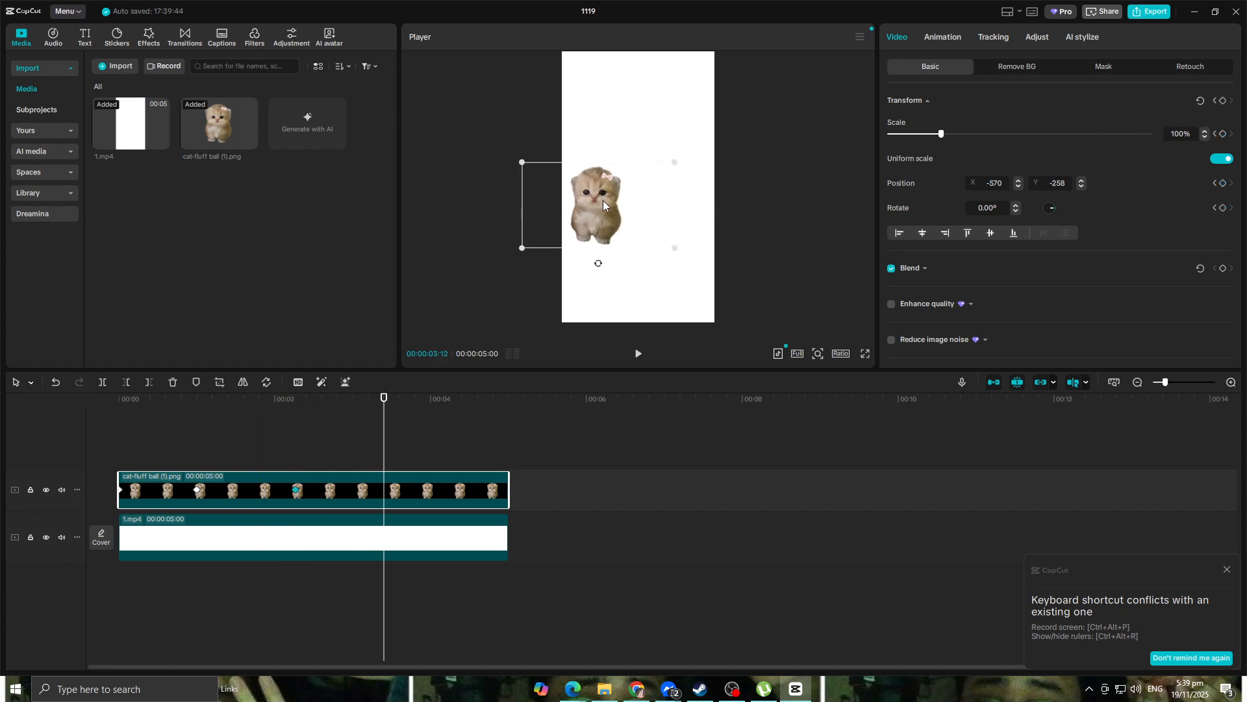
left_click_drag(602, 216, 688, 110)
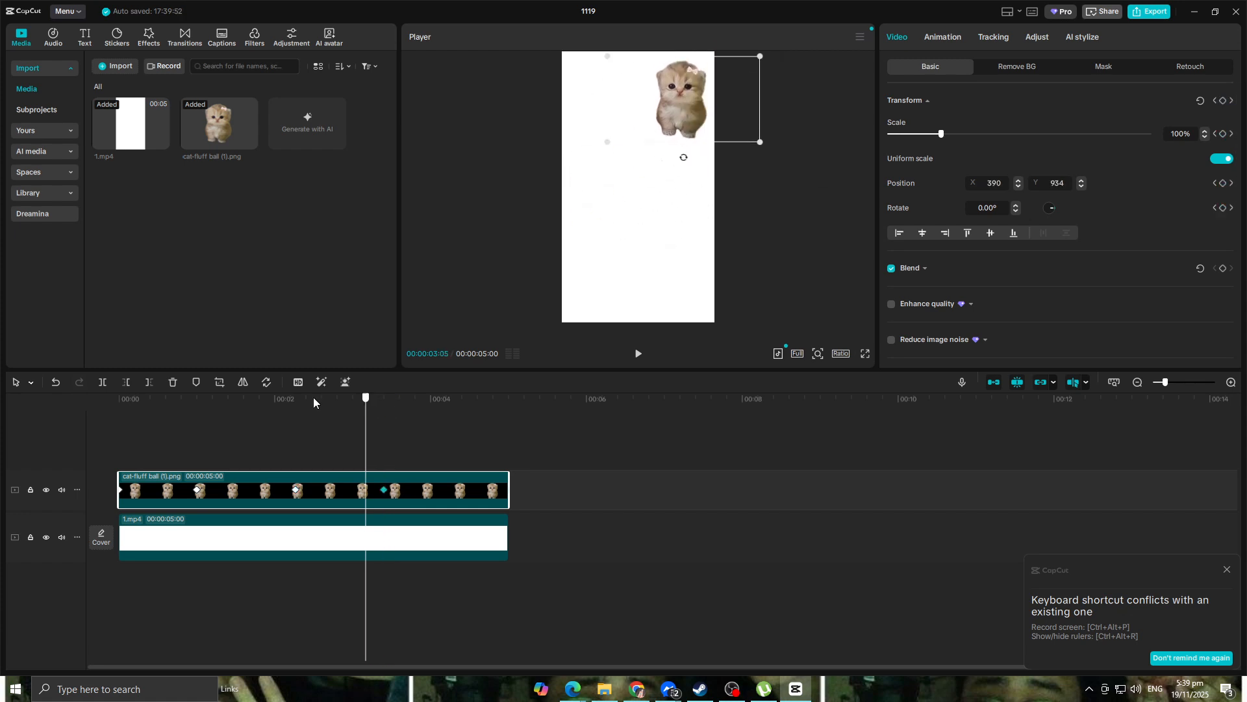
- Play the cat's movement from the start of the timeline to check the keyframed path, and stop playback after the last keyframe
left_click_drag(377, 397, 122, 399)
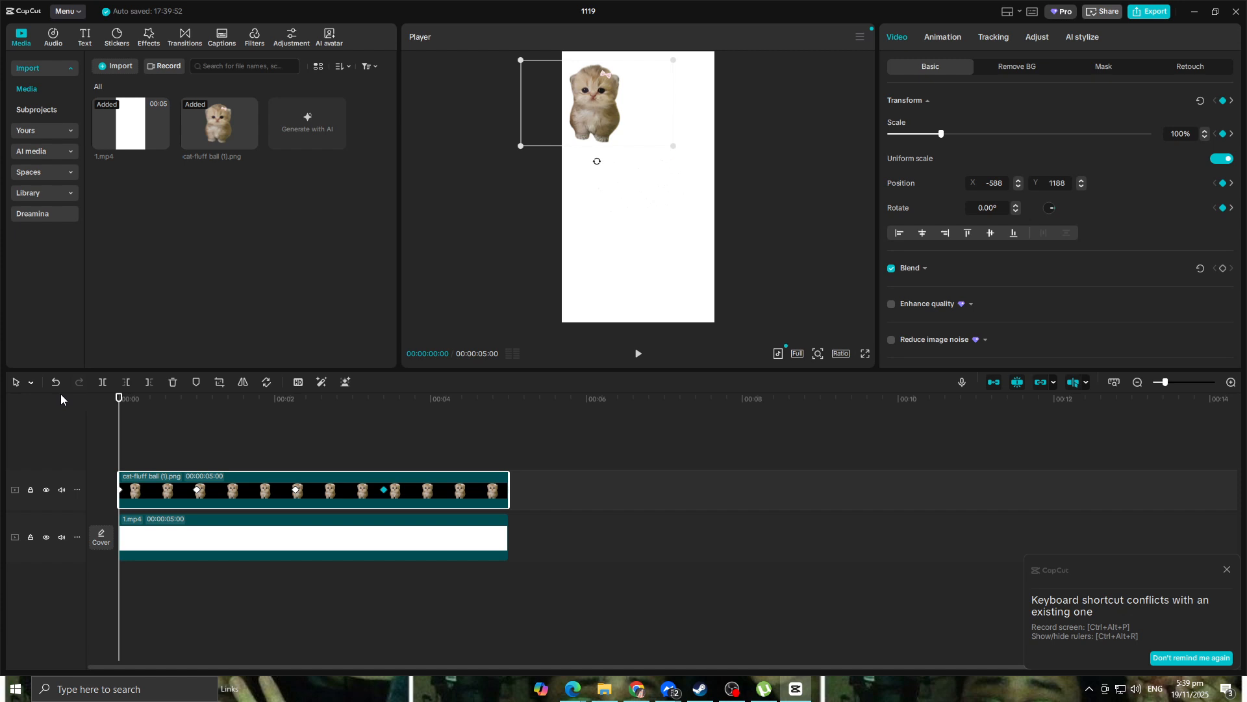
key("space")
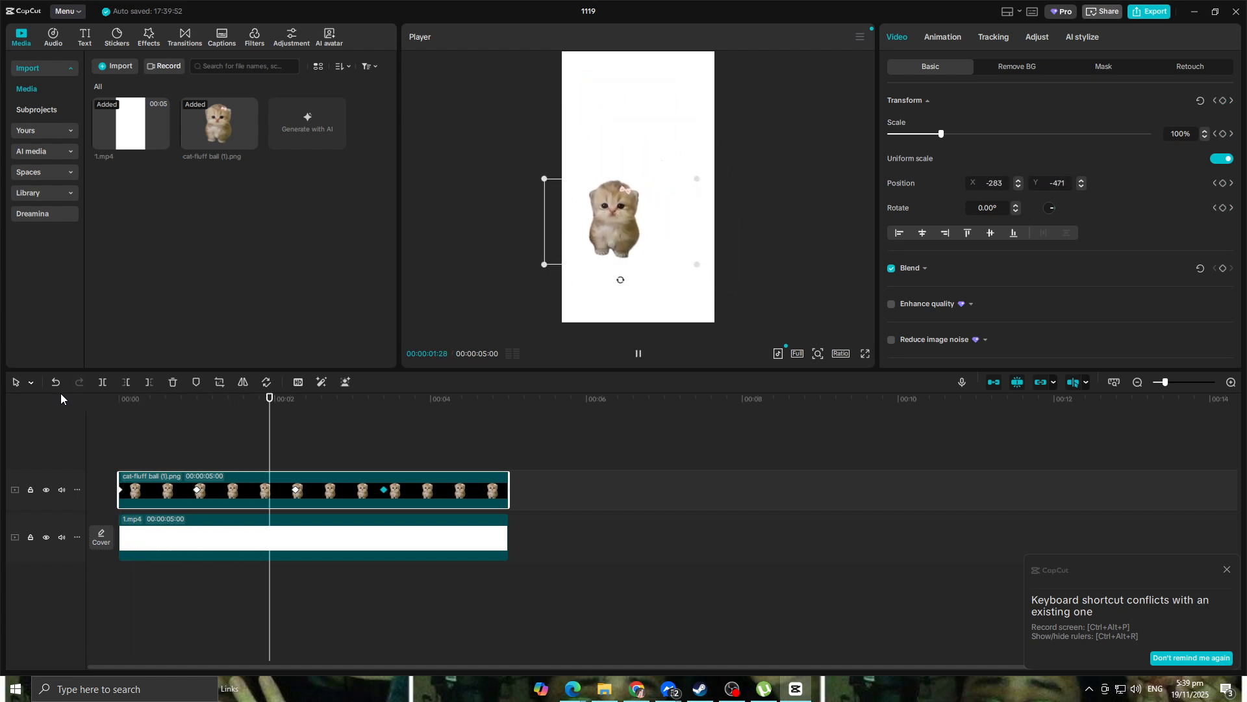
key("space")
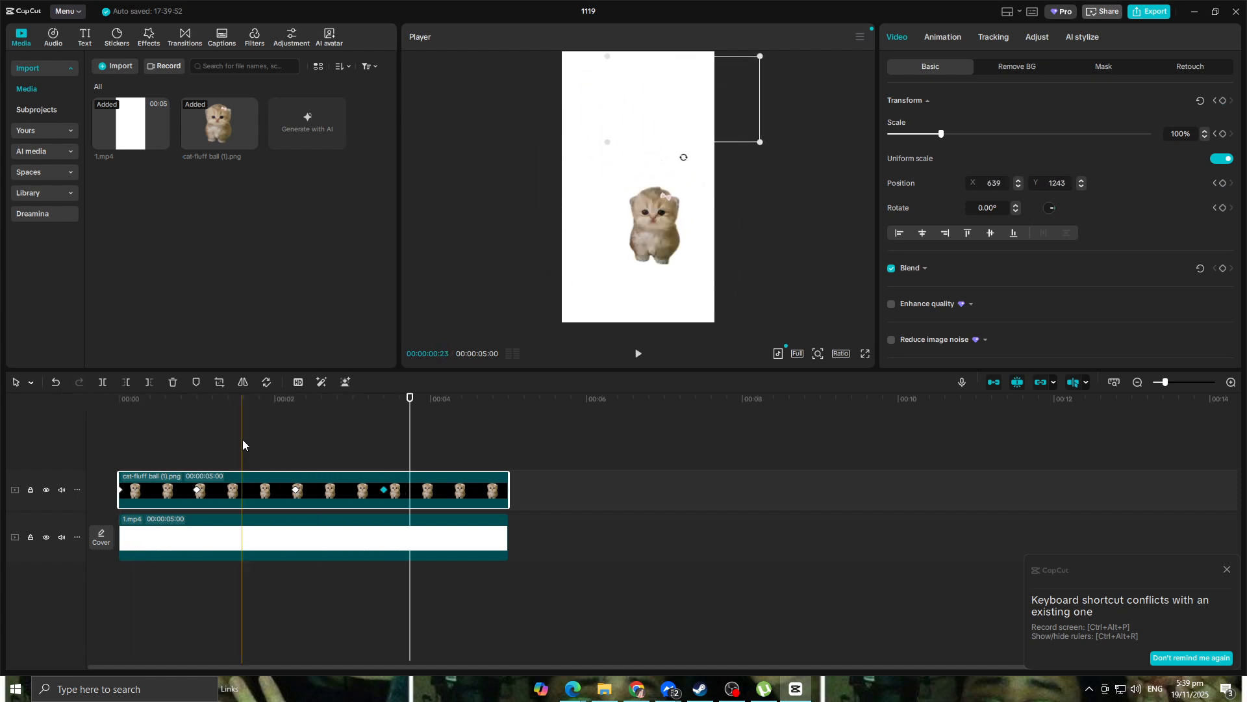
- Keyframe the cat at X 0, Y 55 with 259% scale at 00:00:04:10, and play the whole animation from the start
left_click_drag(411, 401, 456, 403)
left_click_drag(713, 85, 664, 181)
left_click(1223, 101)
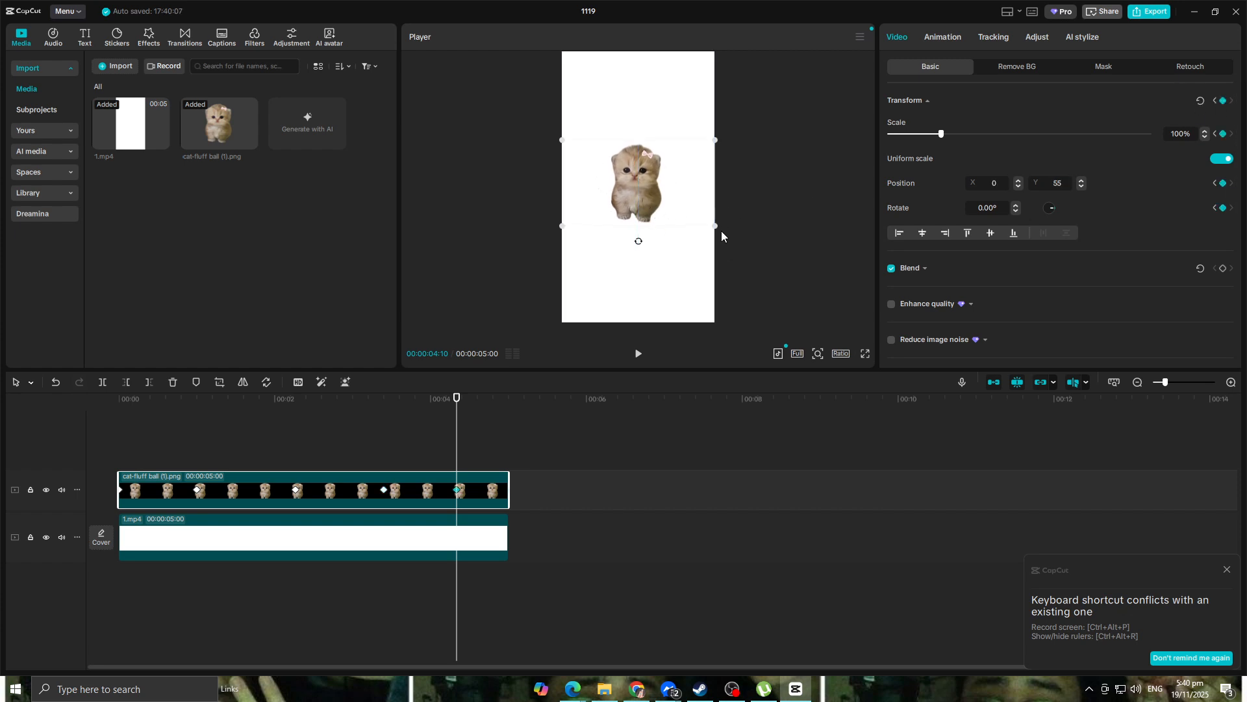
left_click_drag(718, 225, 836, 294)
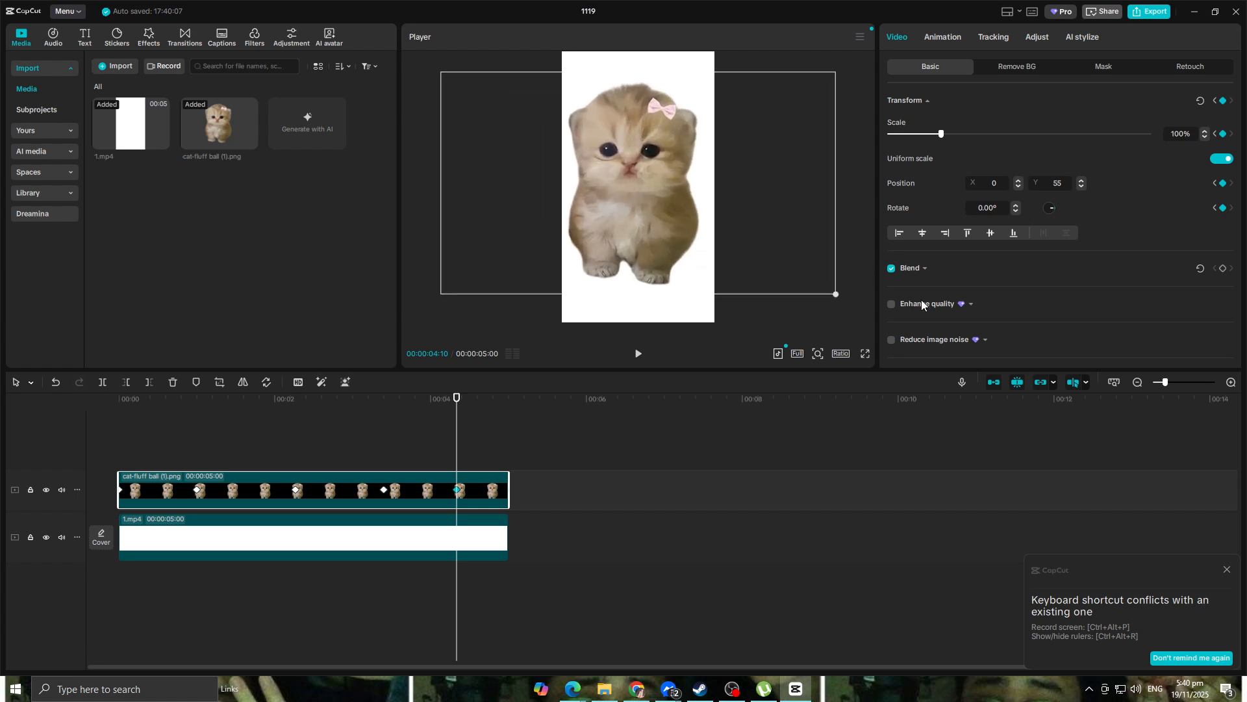
left_click_drag(457, 397, 121, 398)
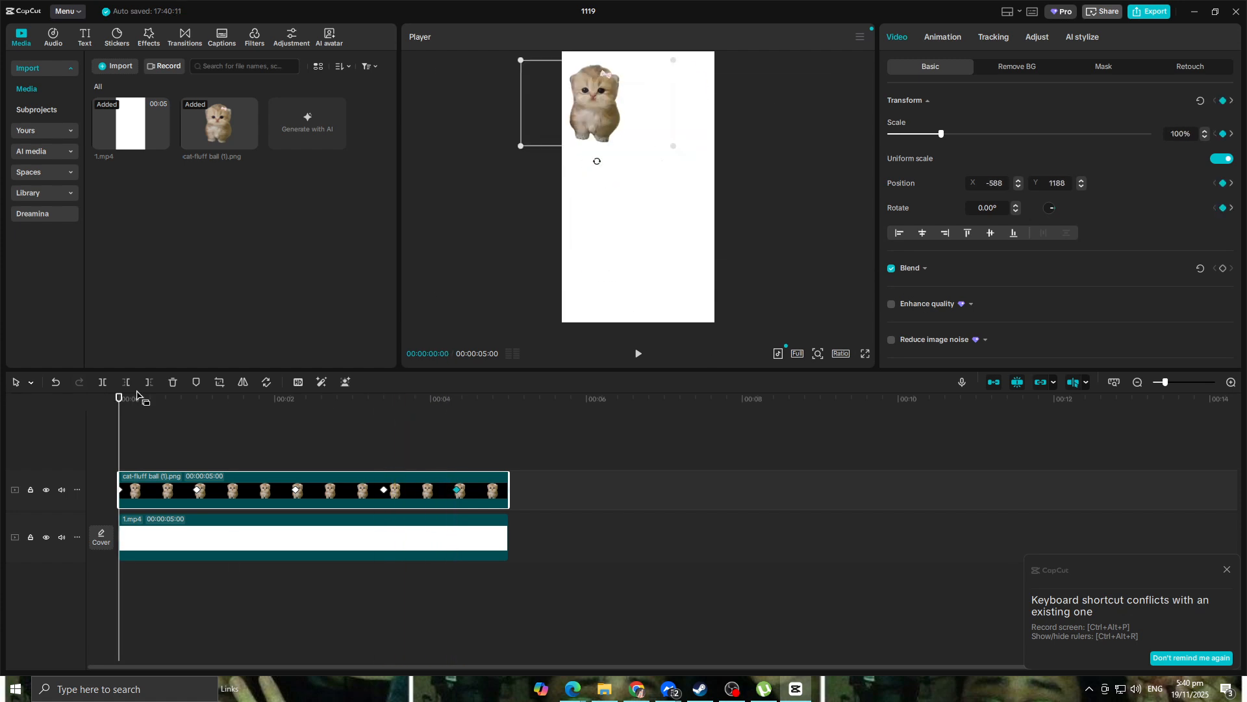
left_click(640, 354)
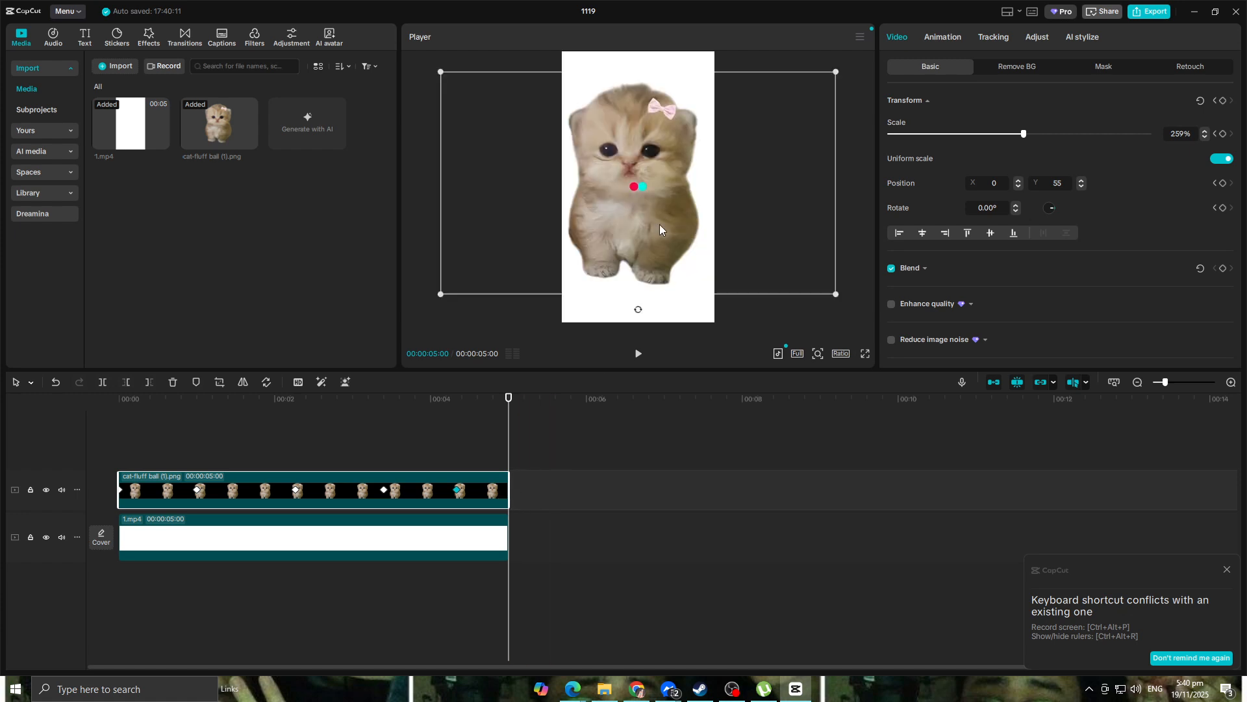
- Paste a copy of the 1.mp4 clip directly after the original on the main track, at the 5-second mark
left_click(508, 534)
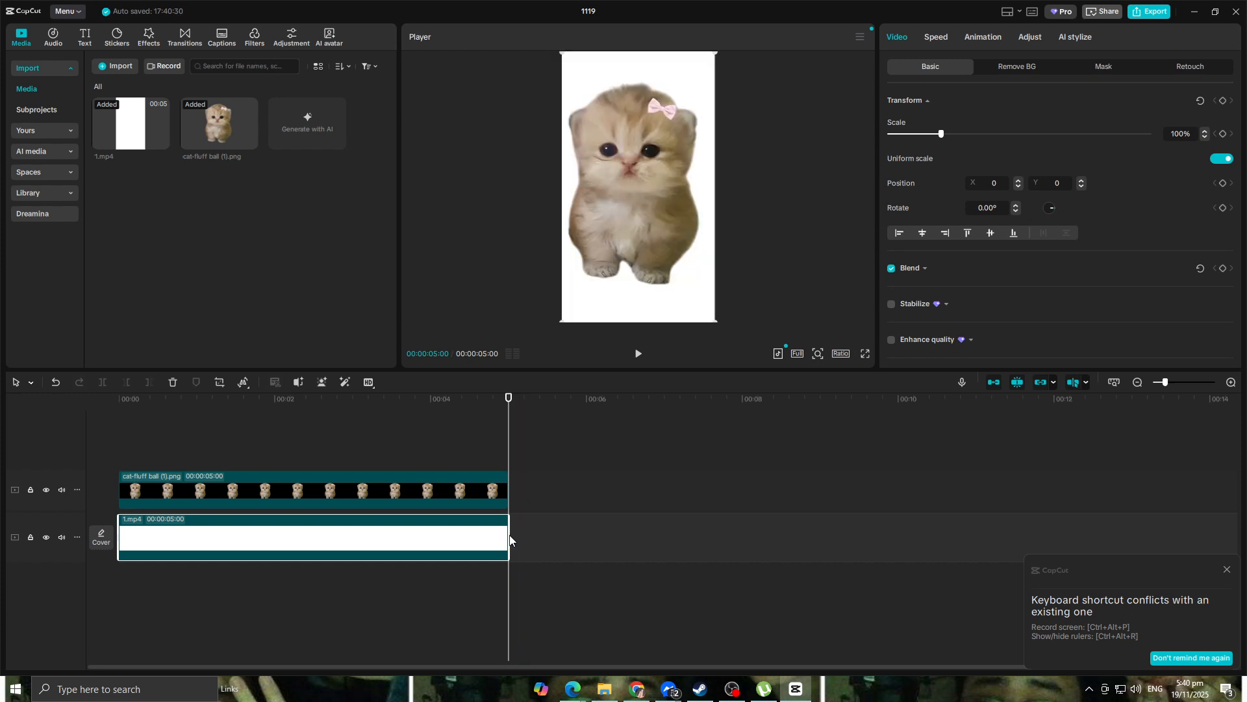
key("ctrl+v")
left_click_drag(559, 492, 562, 540)
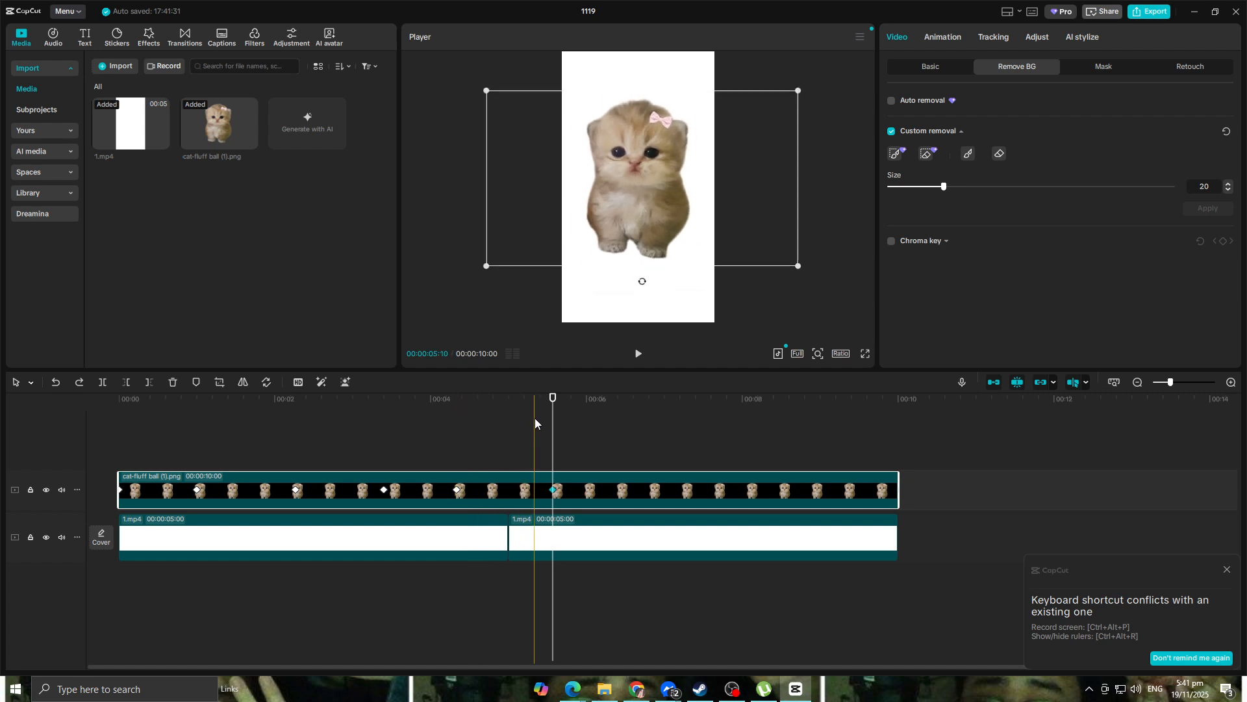
- Look through the Basic video properties and entrance animations available for the cat image and the second 1.mp4 clip
left_click(929, 71)
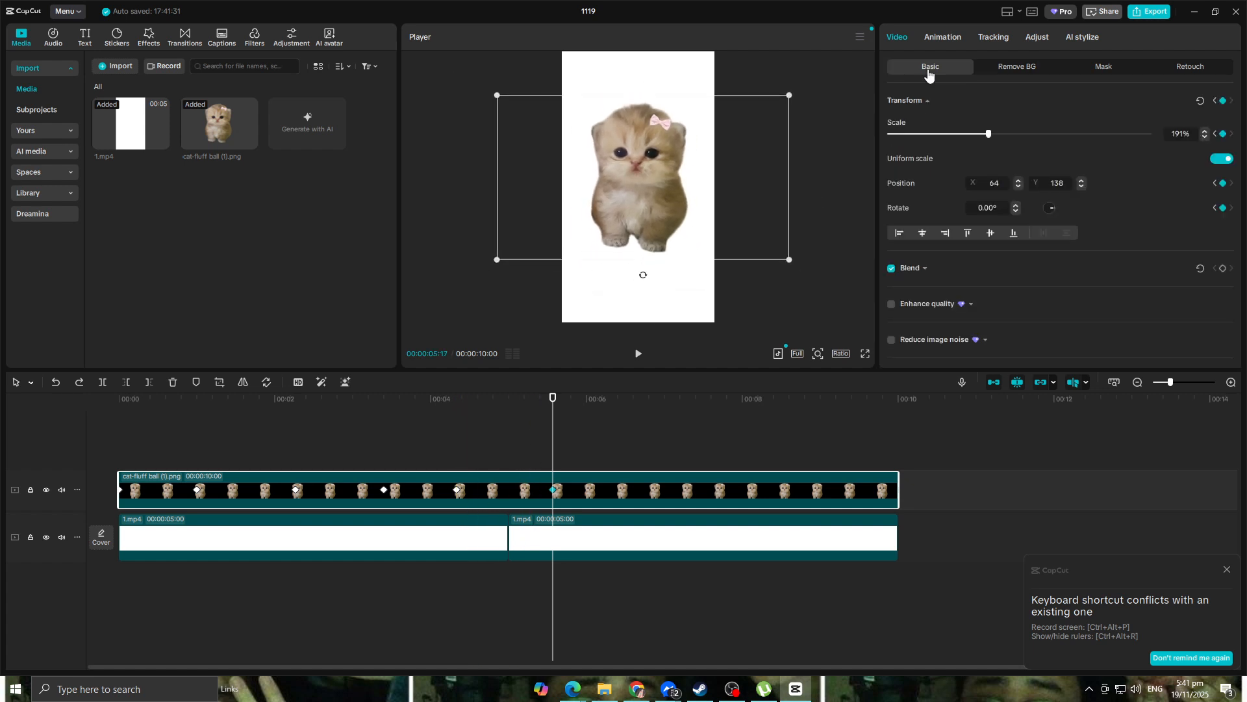
left_click(942, 37)
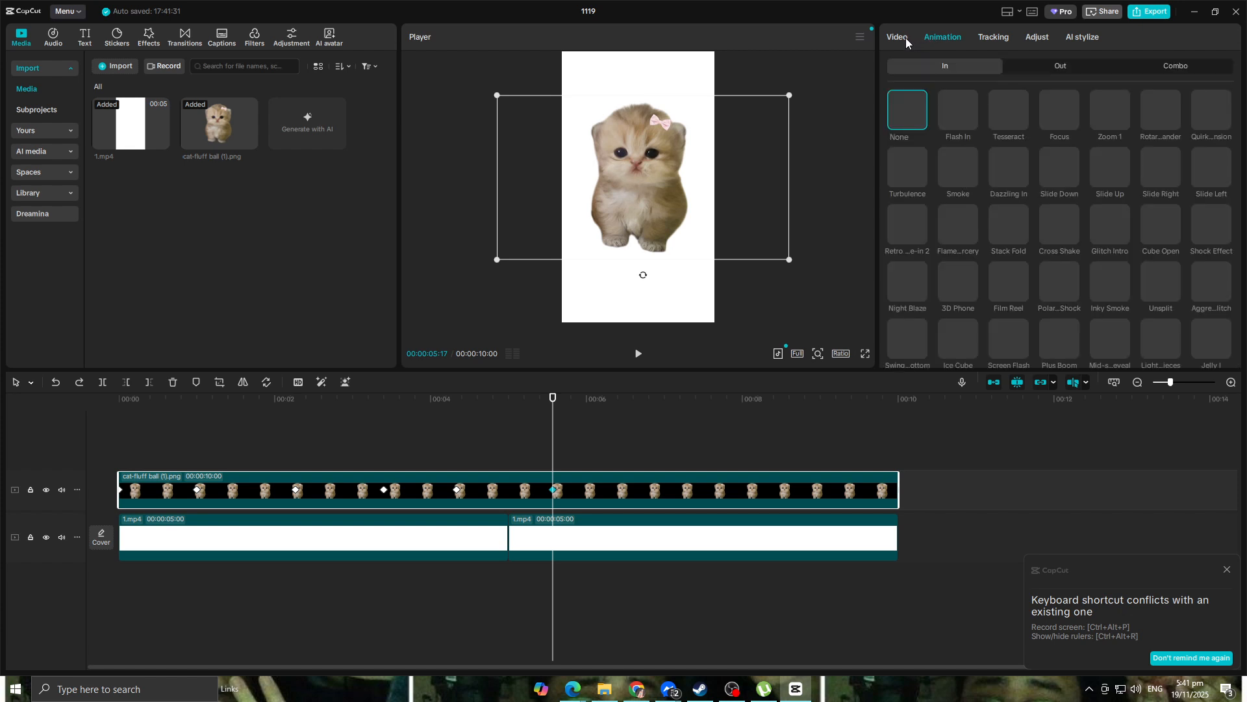
left_click(901, 39)
scroll(948, 233, "down", 2)
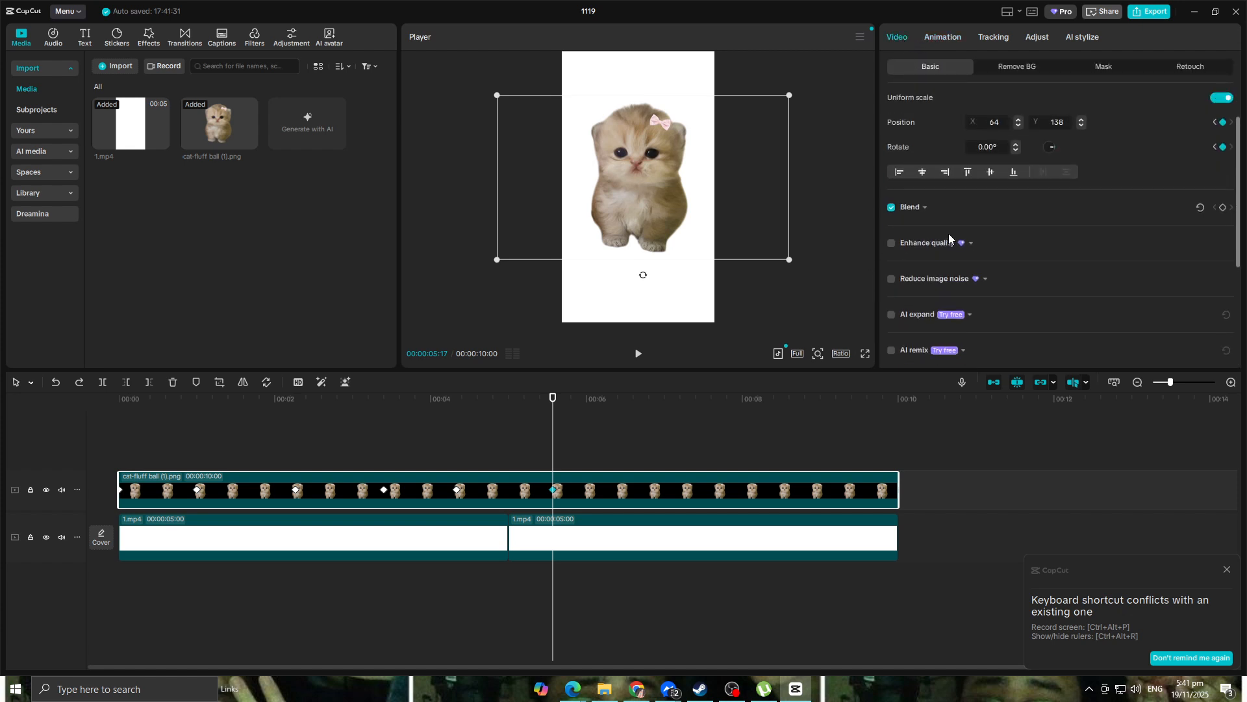
scroll(952, 197, "down", 6)
scroll(975, 133, "up", 4)
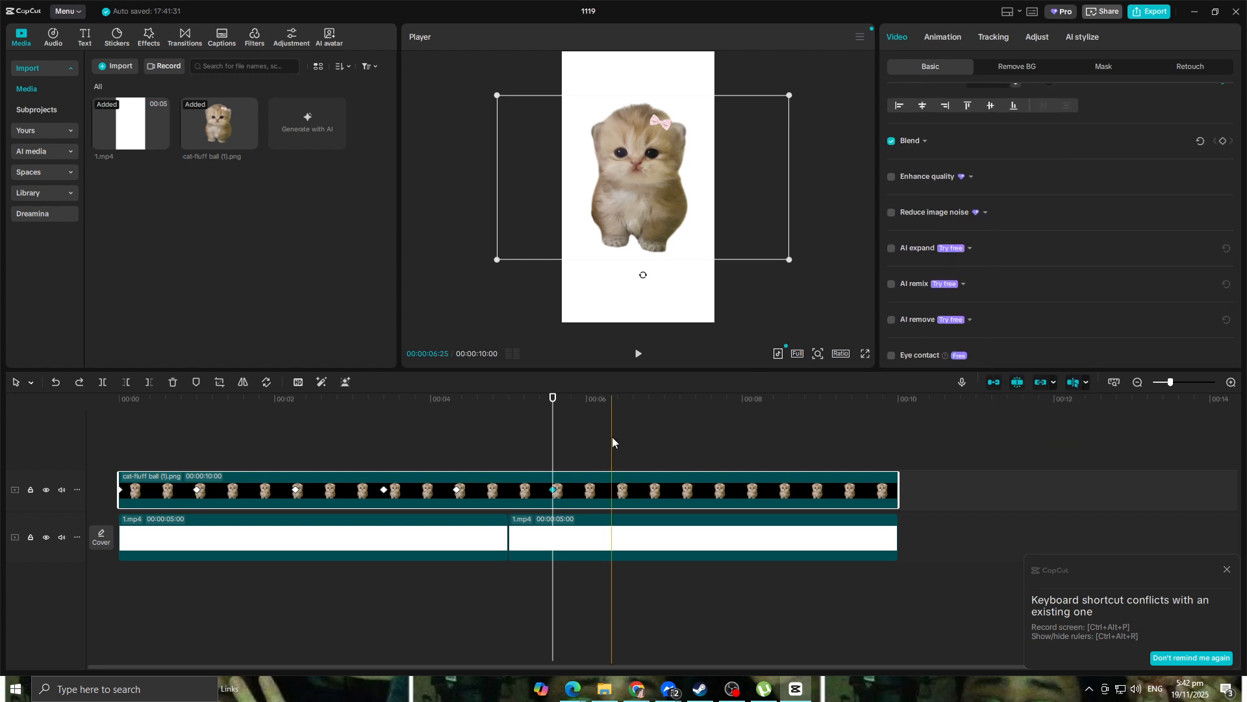
left_click(565, 537)
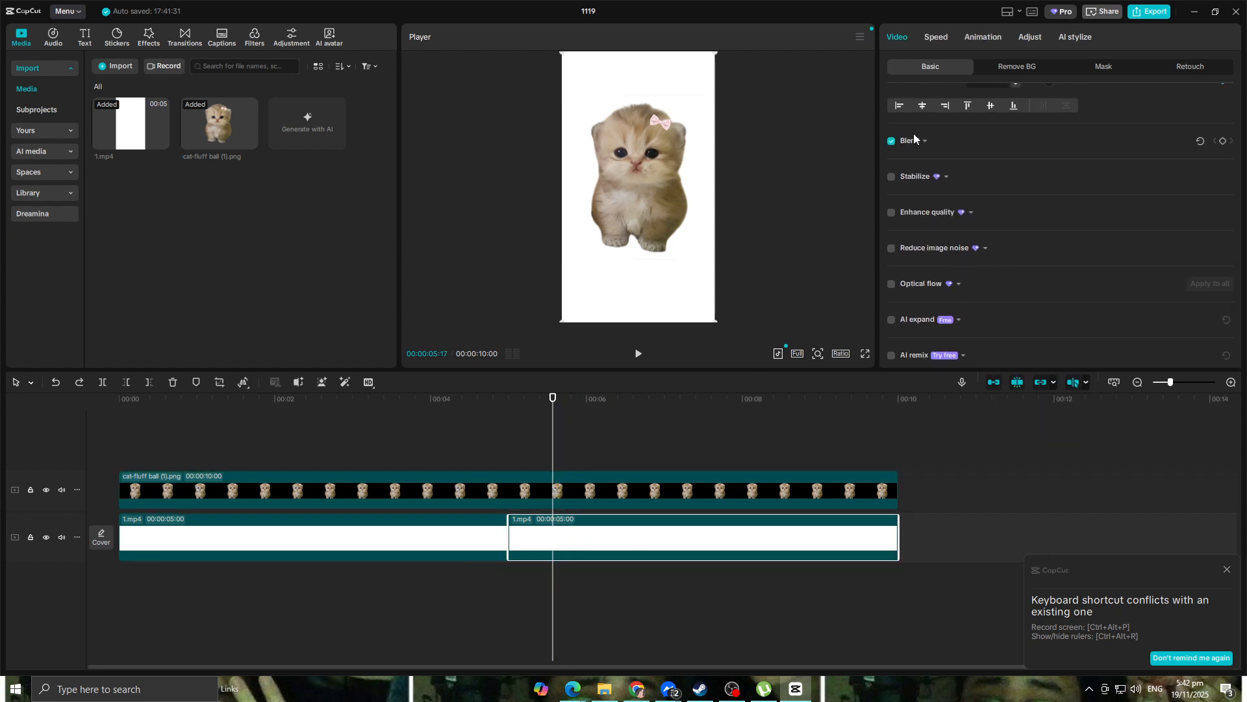
scroll(923, 137, "up", 3)
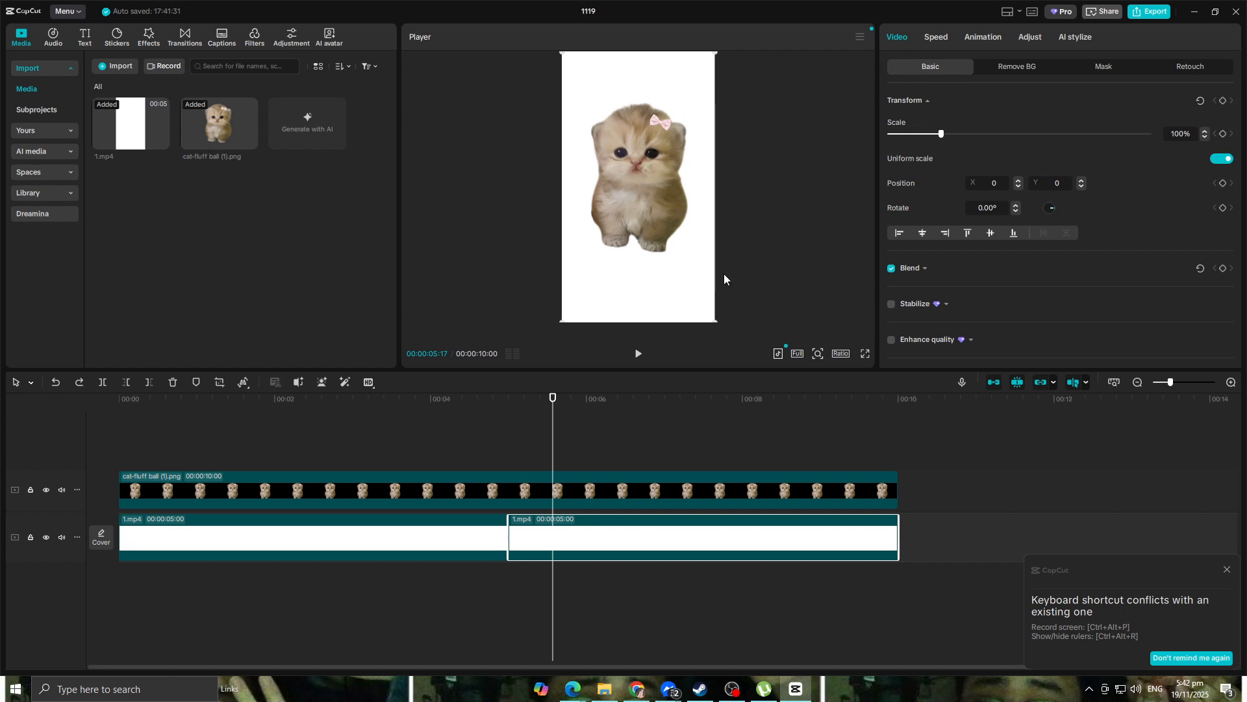
scroll(994, 164, "down", 2)
scroll(996, 158, "up", 2)
left_click(570, 493)
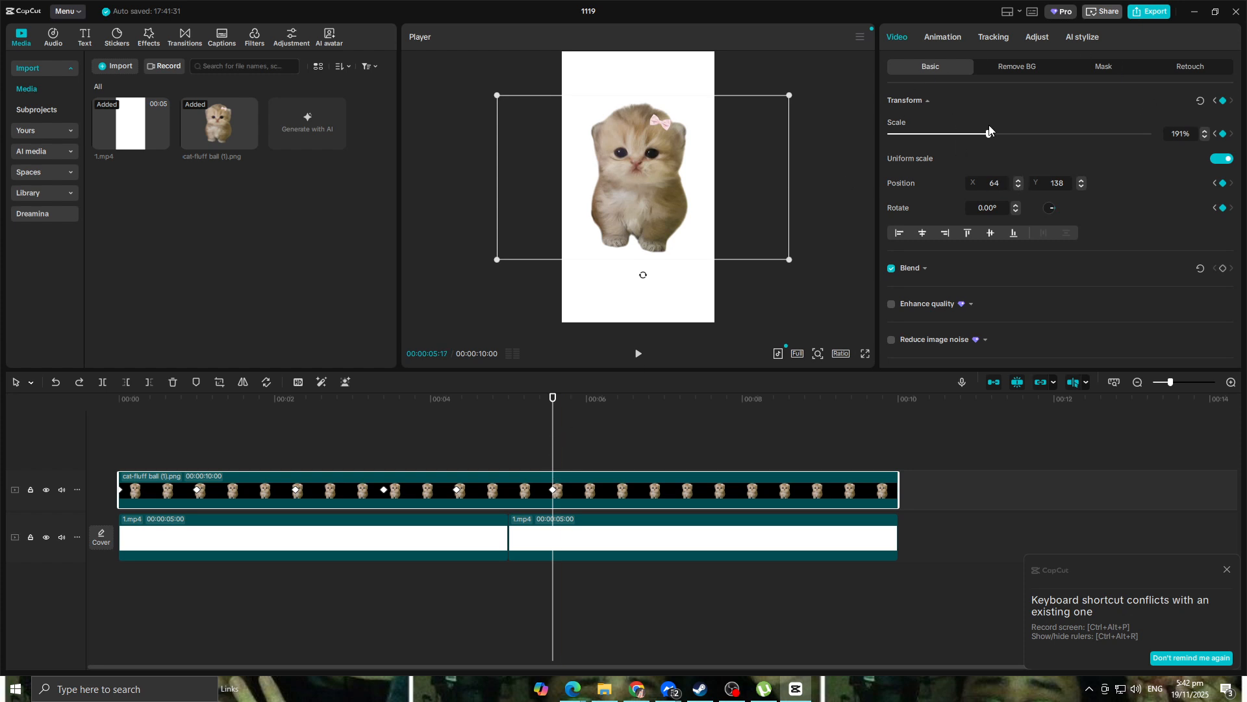
scroll(958, 310, "down", 2)
scroll(958, 310, "up", 2)
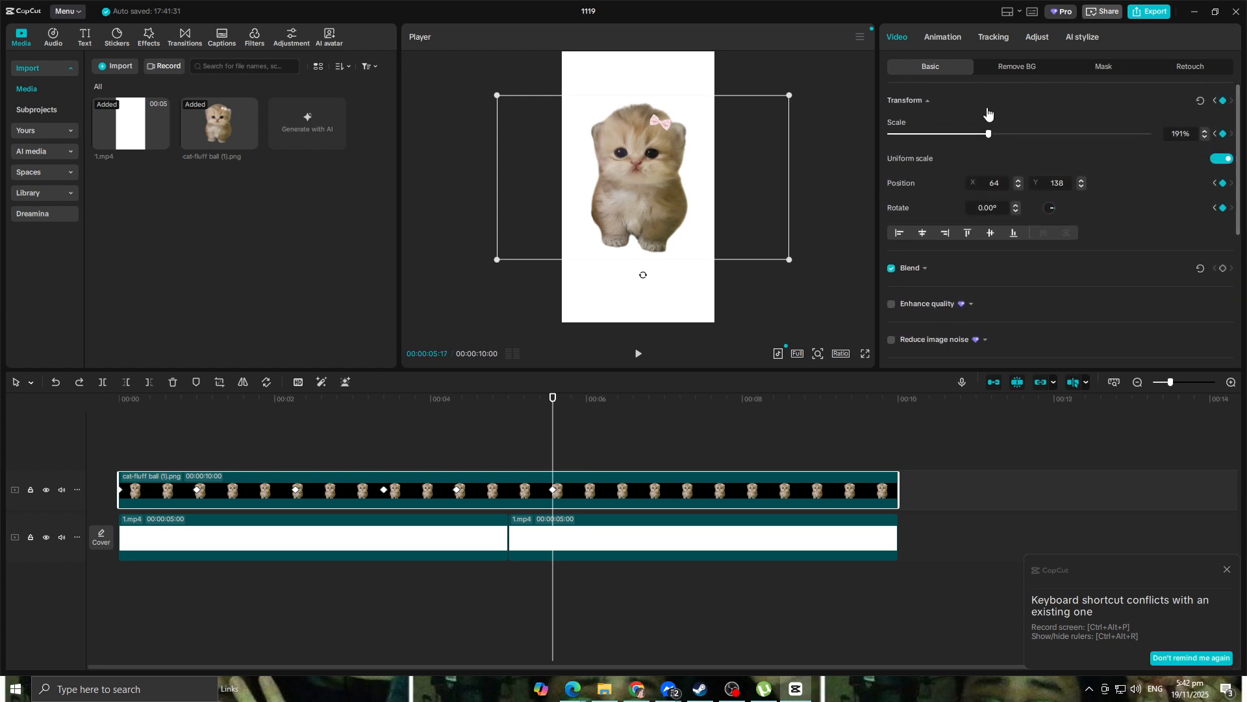
- Try the Flash In entrance animation on the cat image, undo it, and return the playhead to the keyframe at 00:00:05:17
left_click(955, 39)
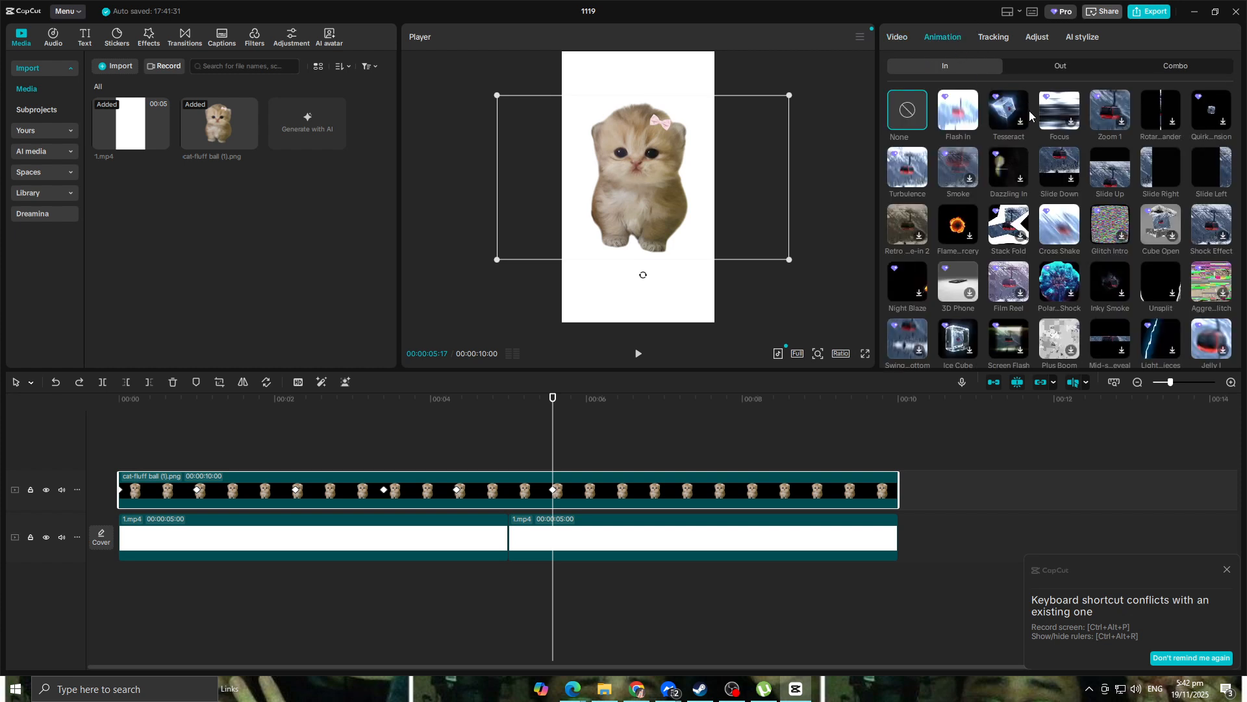
left_click(970, 121)
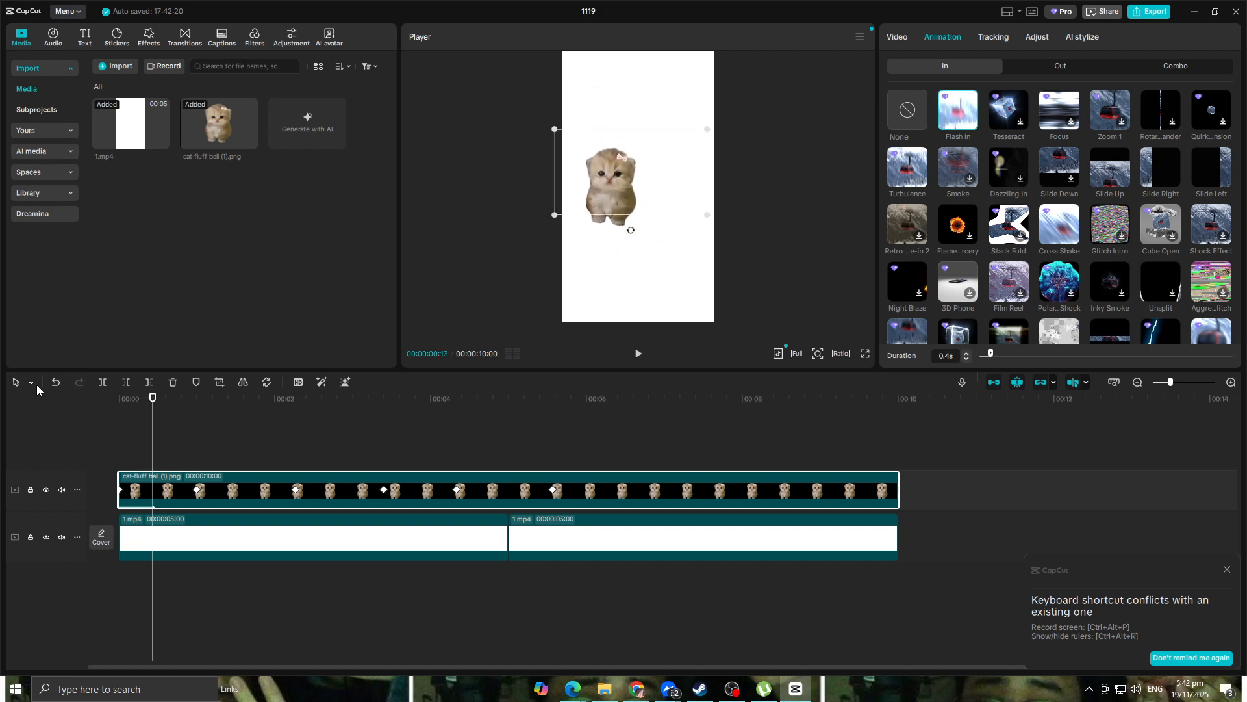
key("ctrl+z")
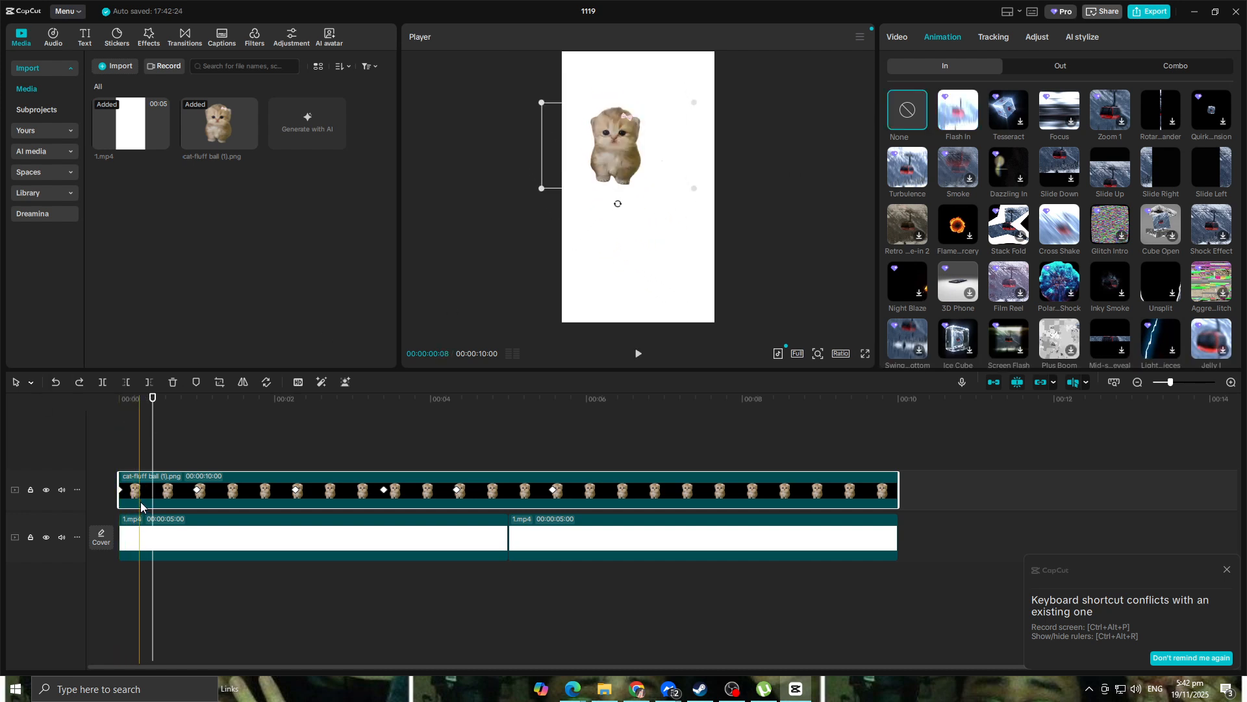
left_click_drag(153, 408, 552, 415)
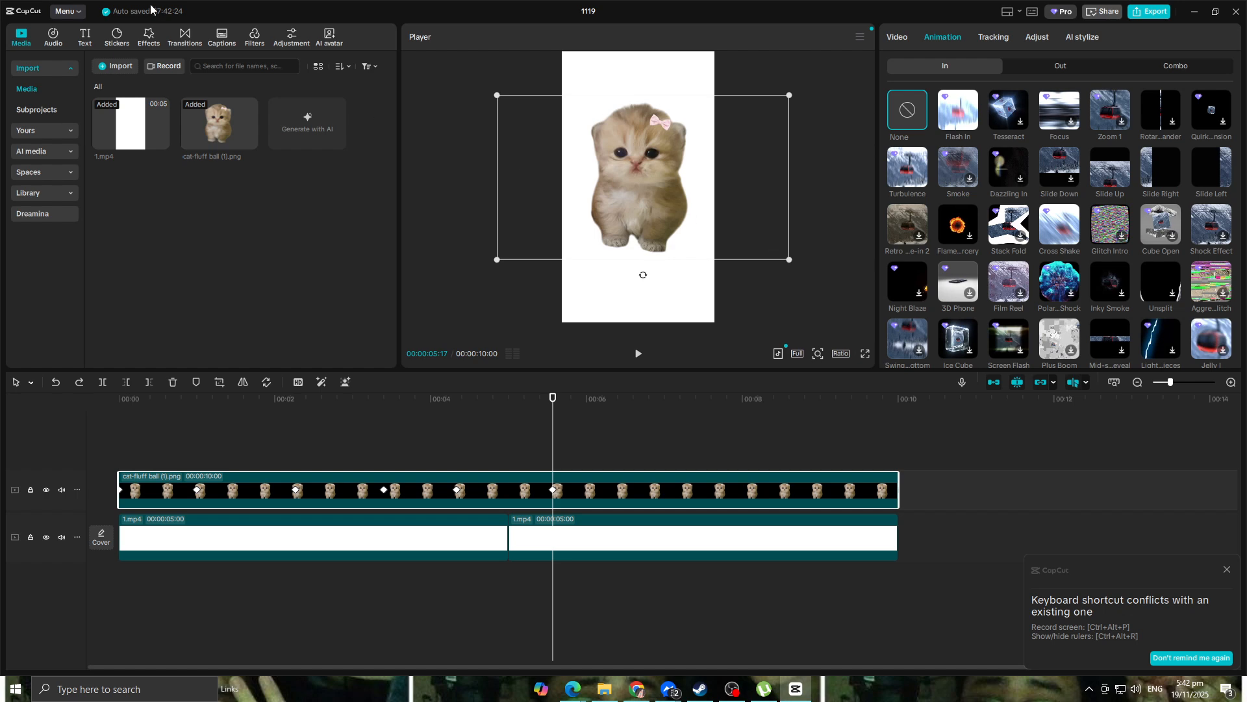
- Preview the VEMVEM song from the Hot Bgm music and place it on an audio track below the video, starting at 0 s
left_click(53, 36)
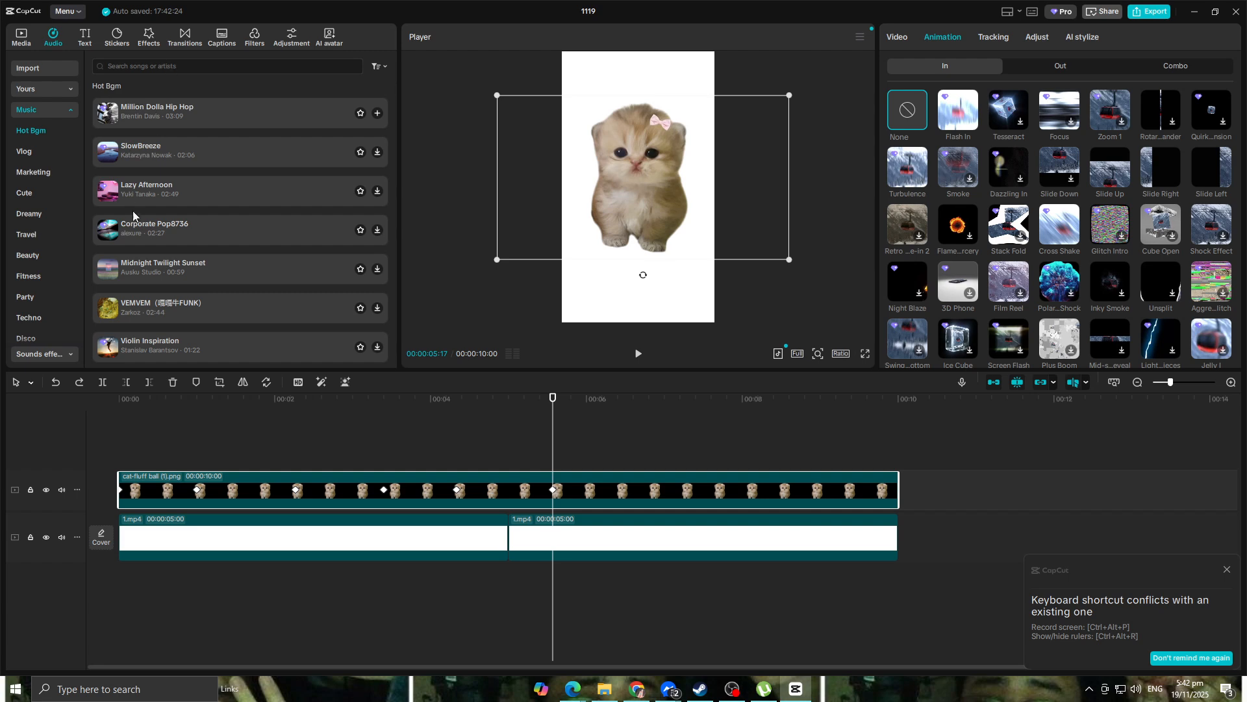
left_click(105, 311)
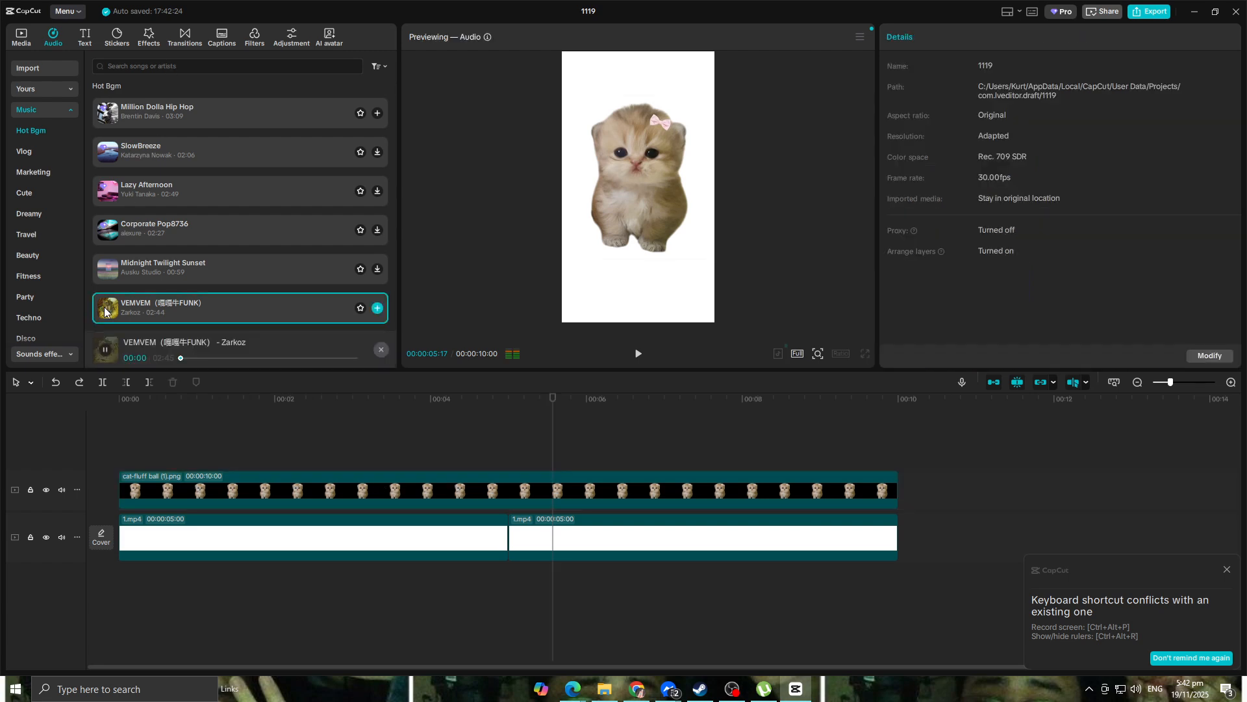
left_click_drag(182, 306, 117, 583)
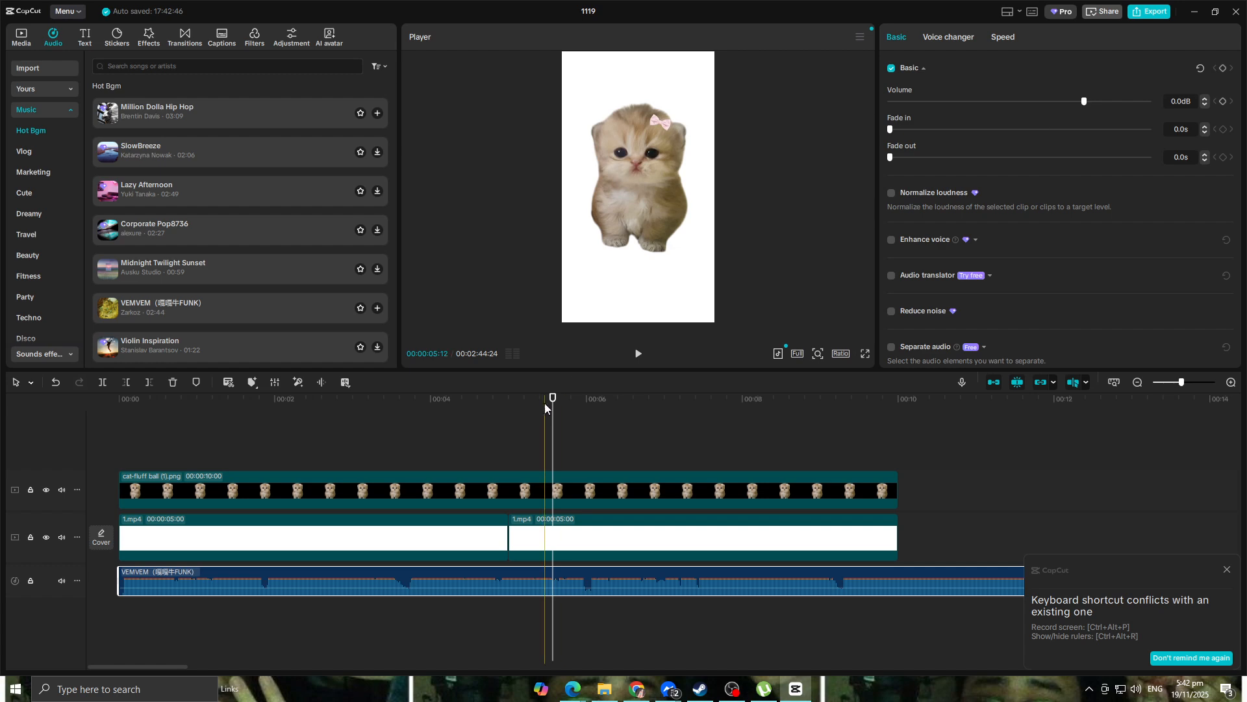
- Return the playhead to 0 s, review the Audio Mixer in OBS with its window moved aside, and return to CapCut near 00:00:08:18
left_click(120, 409)
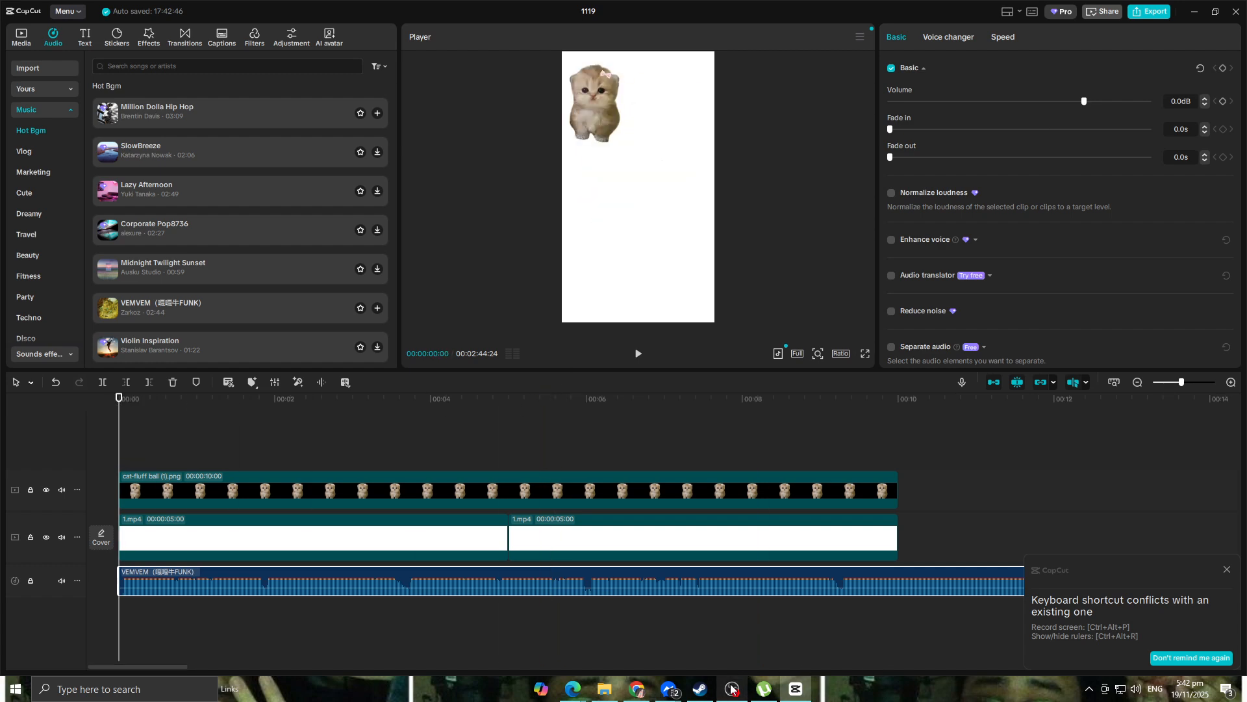
left_click(733, 688)
scroll(643, 475, "down", 1)
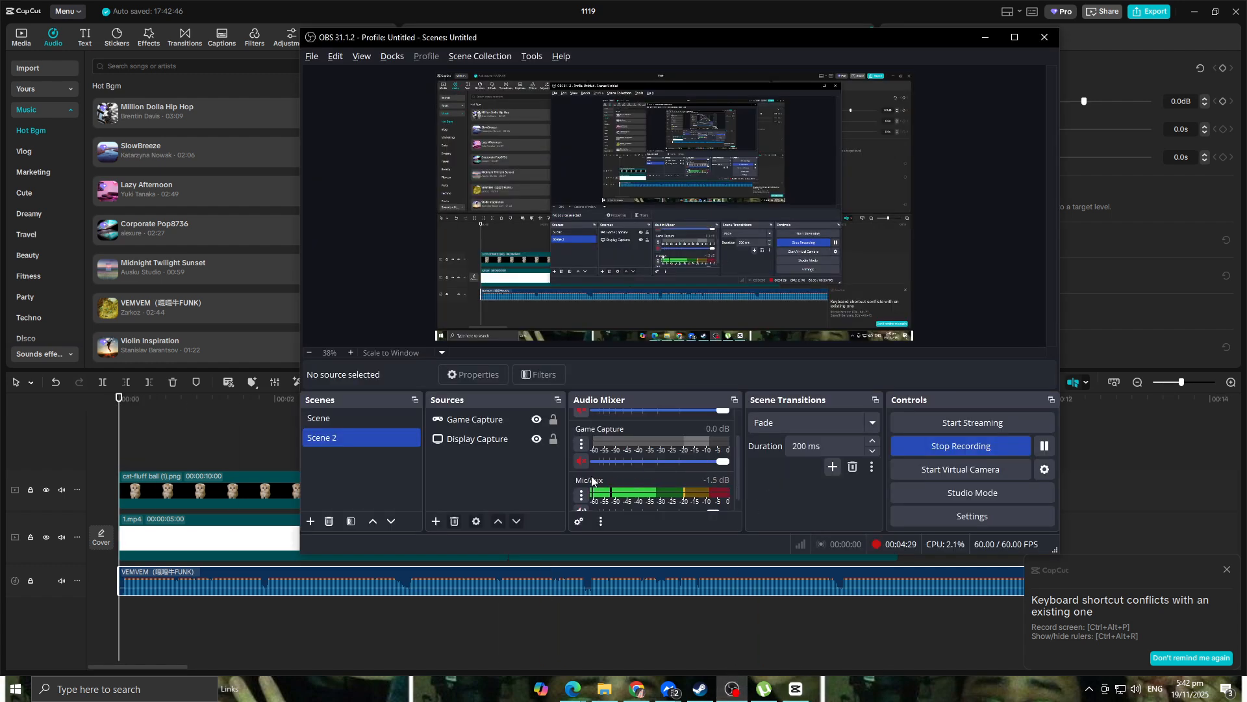
left_click_drag(805, 38, 495, 84)
left_click(790, 408)
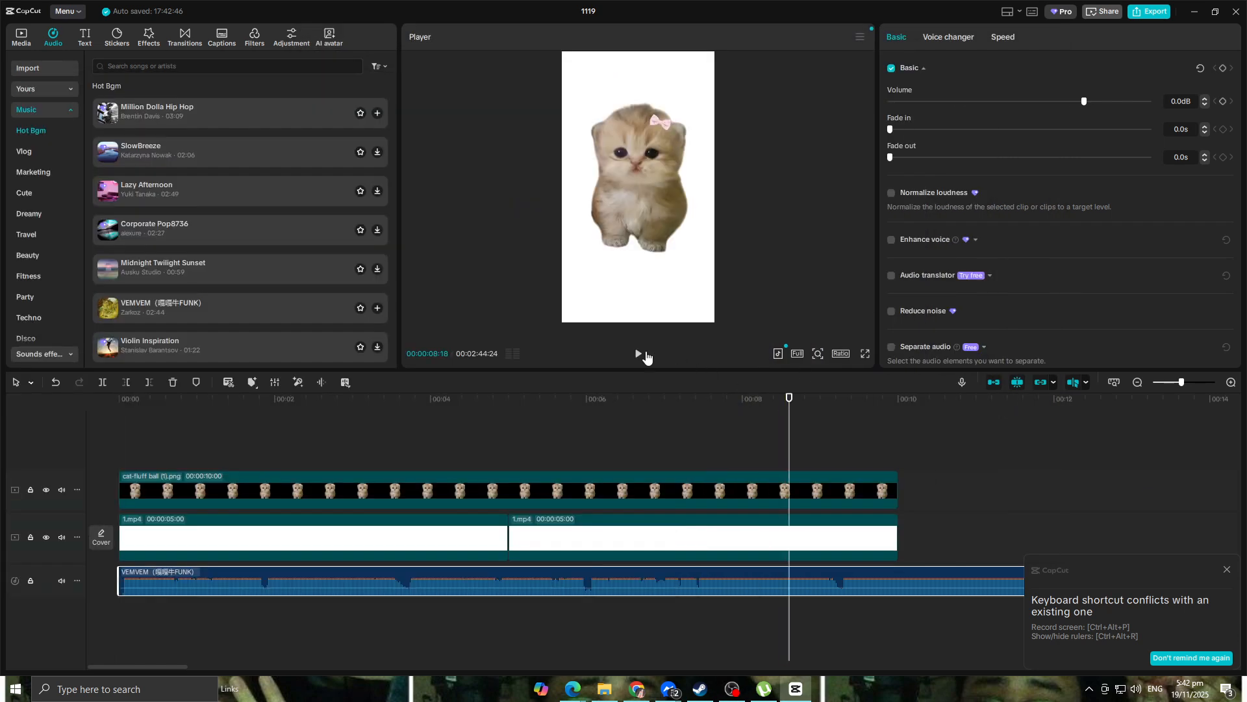
- Play the end of the timeline briefly, switch to OBS to unmute Desktop Audio in the Audio Mixer, and return to CapCut
left_click(642, 356)
key("alt+Tab")
key("alt+Tab")
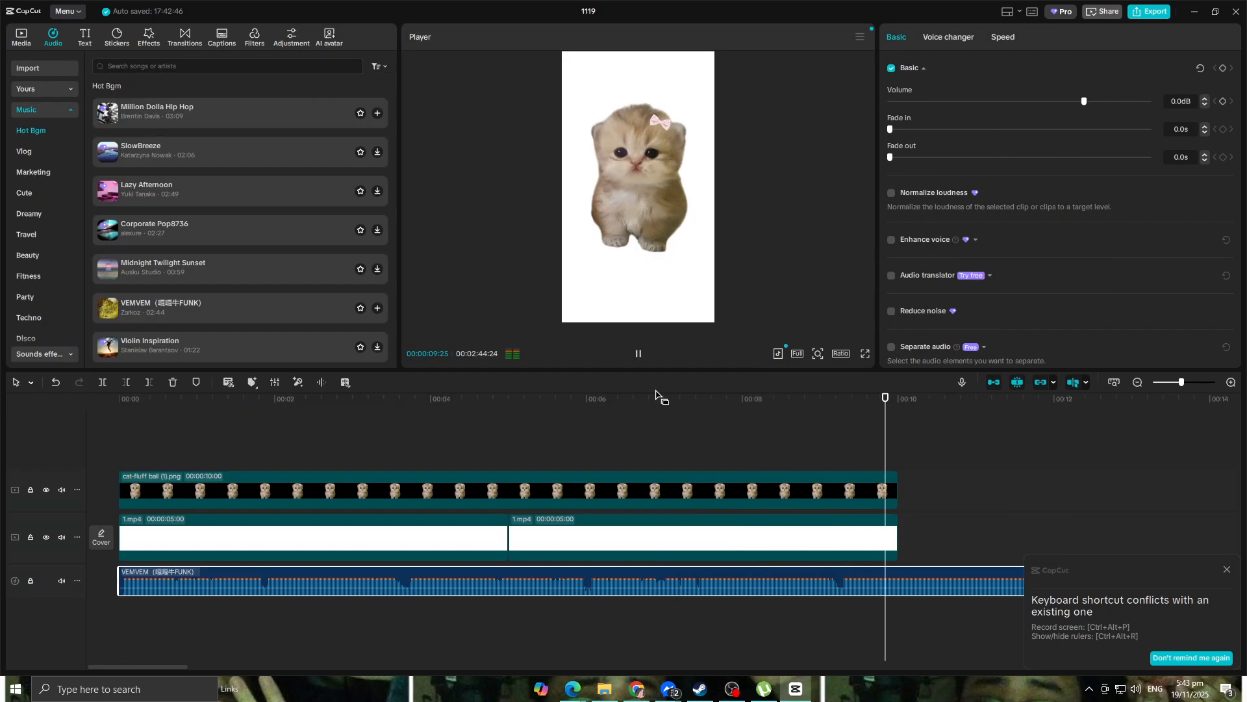
left_click(640, 356)
key("alt+Tab")
scroll(305, 482, "up", 2)
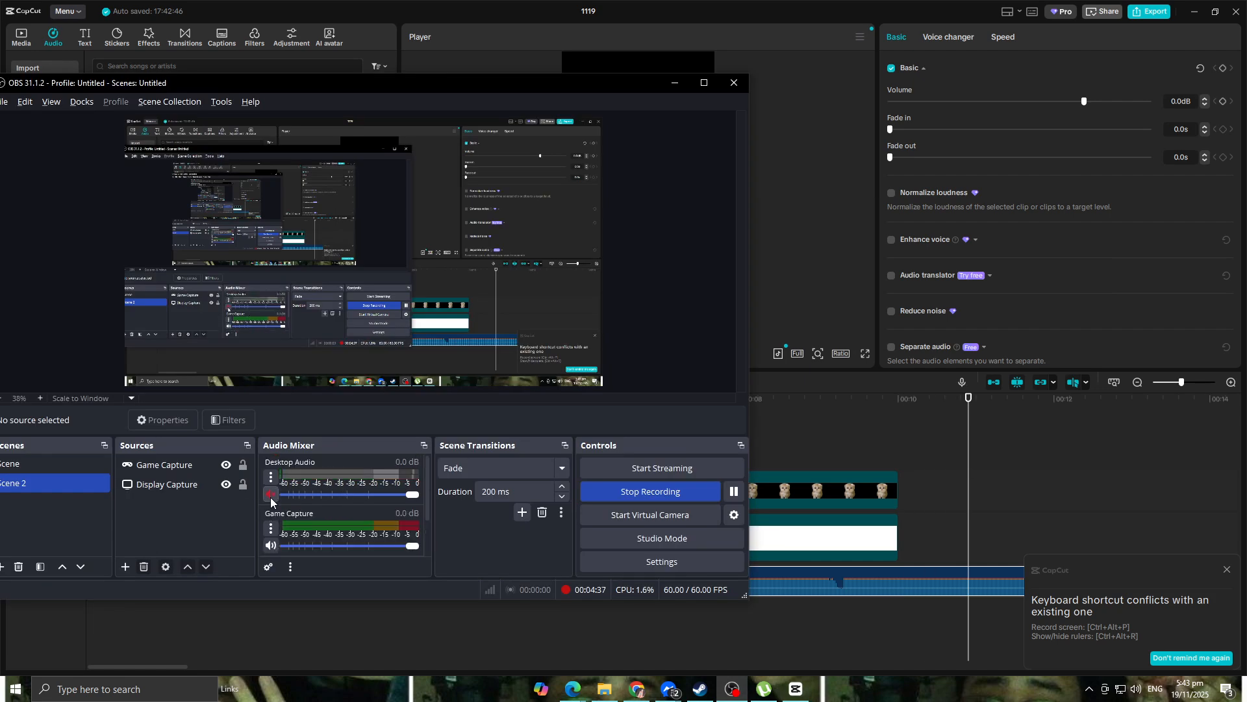
left_click(271, 495)
key("alt+Tab")
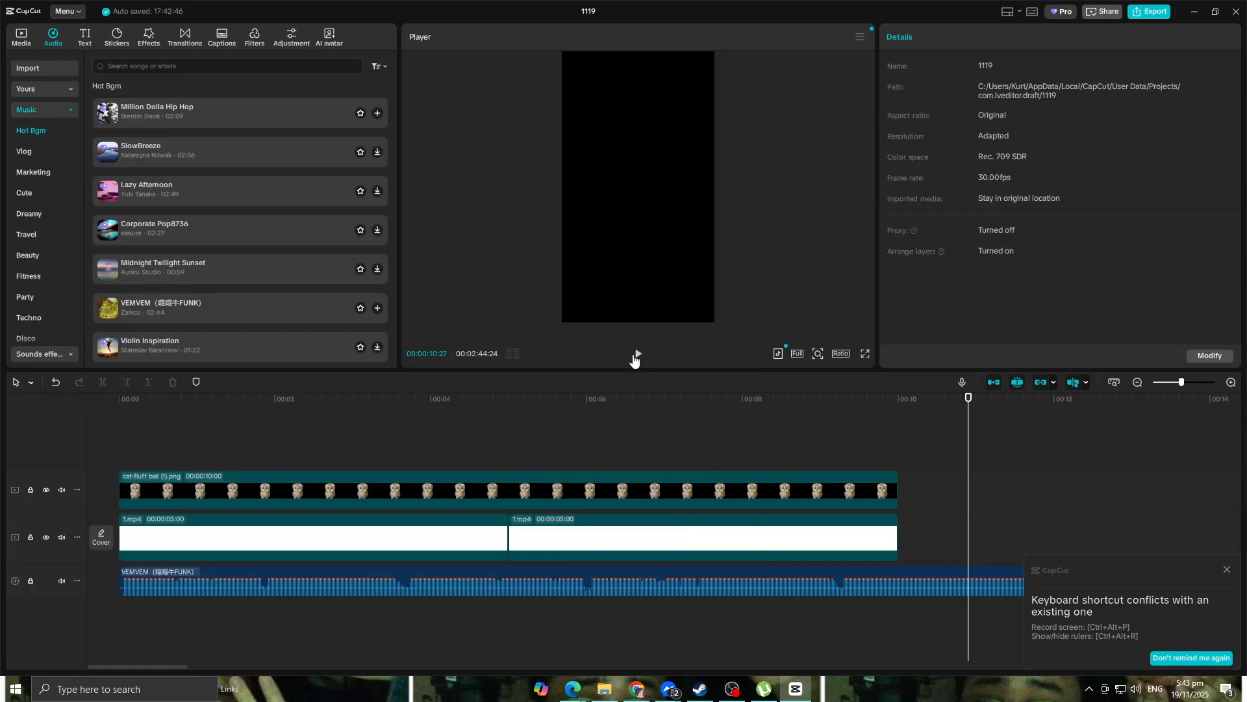
- Play the timeline and check the song's sound level in the OBS Audio Mixer
left_click(636, 354)
key("alt+Tab")
key("alt+Tab")
left_click(640, 355)
- Keyframe the VEMVEM song's volume at 0.0 dB at 0 s, -∞ dB at 00:00:01:17 and 0.0 dB at 00:00:03:07
left_click_drag(1134, 404, 2, 382)
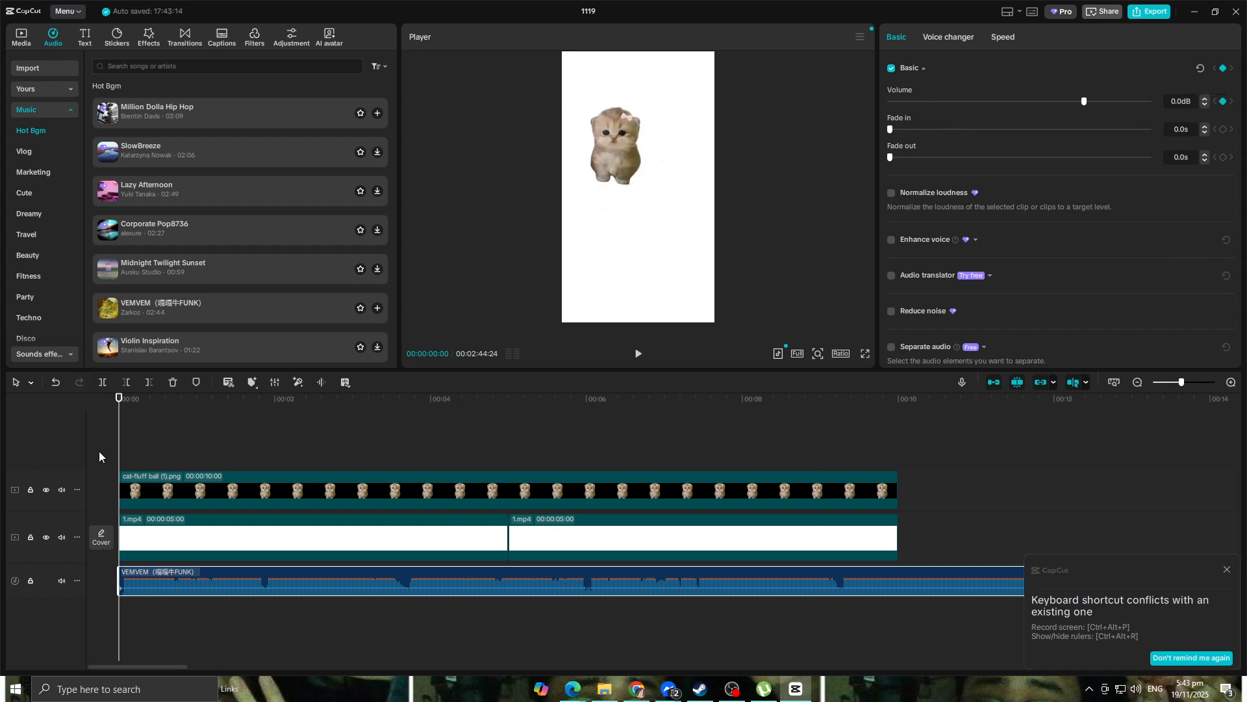
left_click_drag(120, 401, 241, 413)
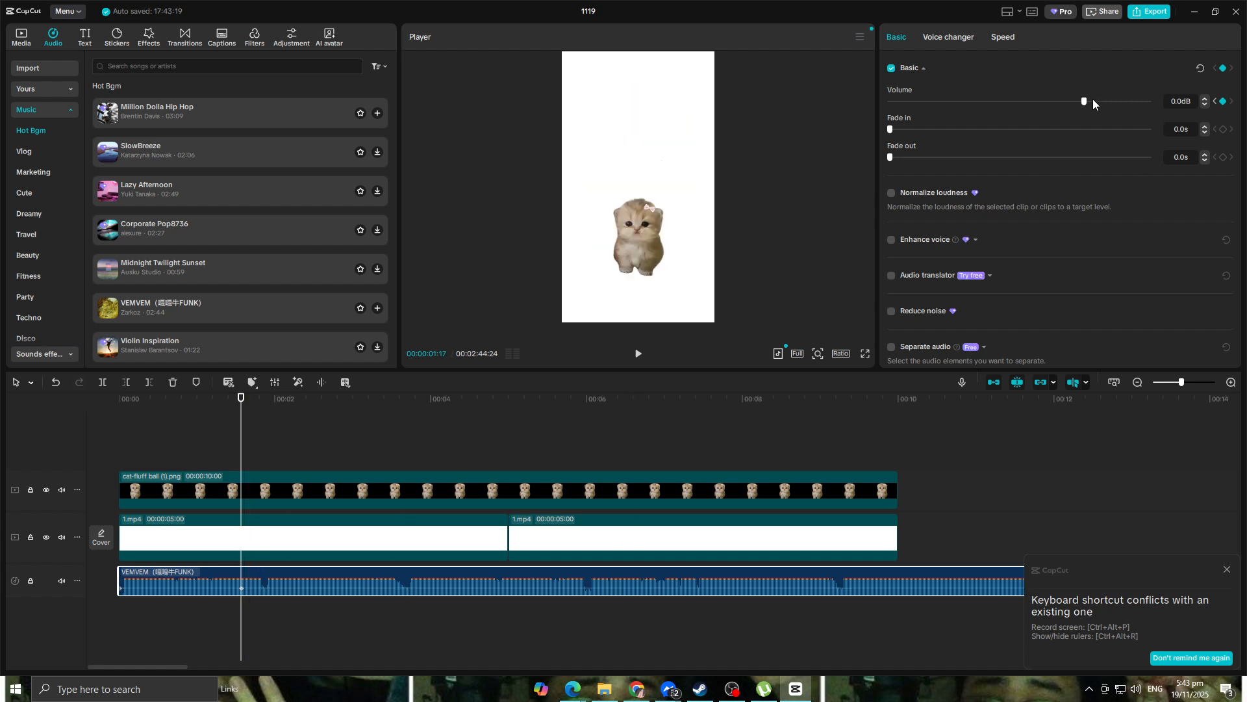
left_click_drag(1084, 101, 890, 103)
left_click_drag(248, 407, 371, 397)
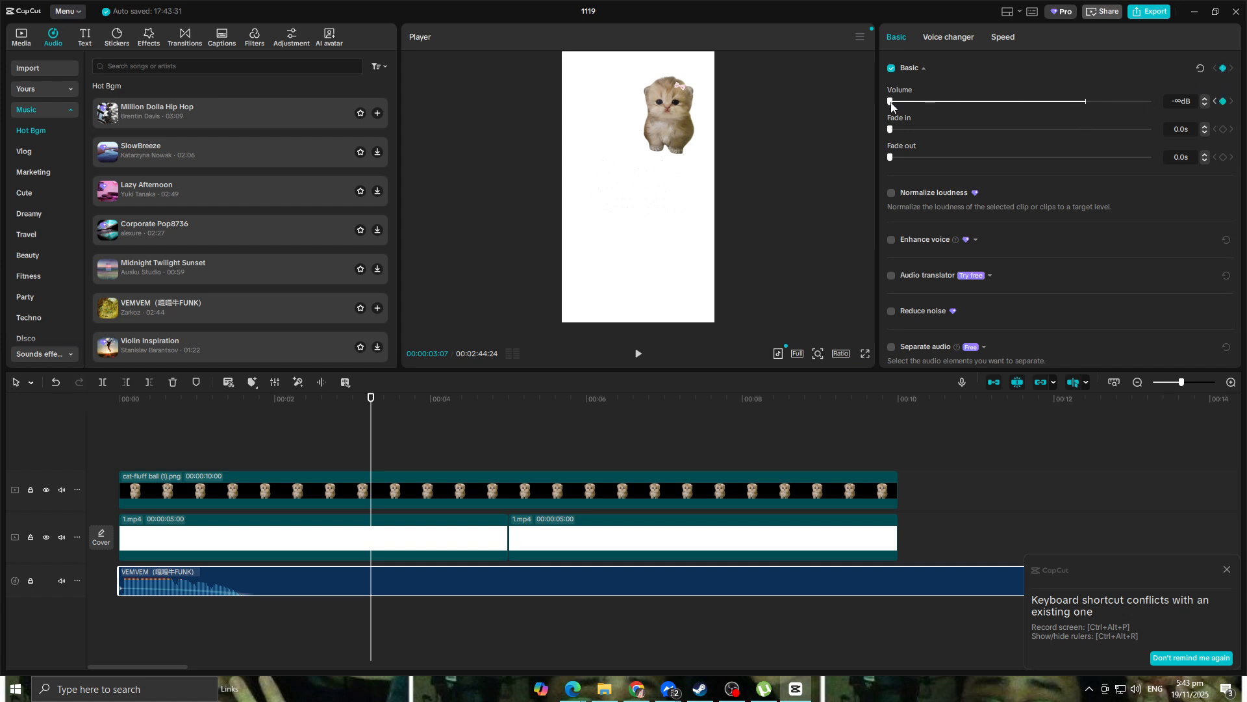
left_click_drag(955, 103, 1080, 103)
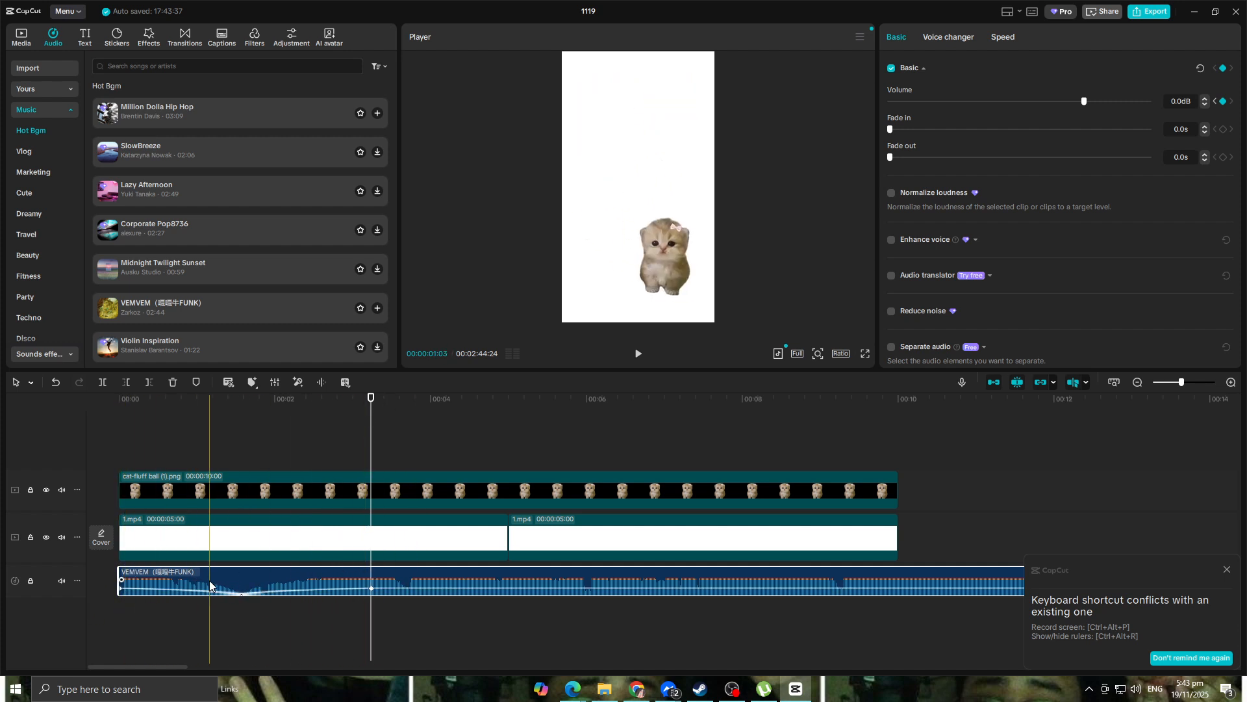
- Play the volume dip from the start and lower the song's volume keyframe at 00:00:03:07 to -9.5 dB
left_click_drag(372, 414, 2, 427)
key("space")
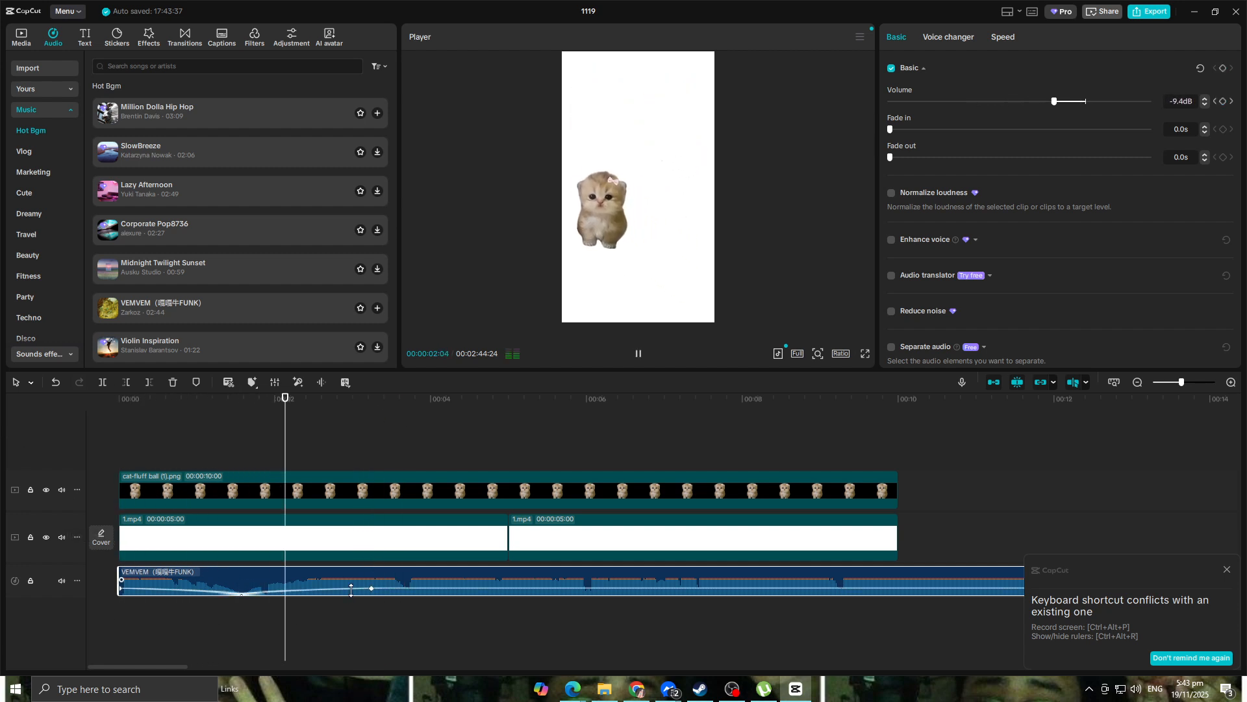
key("space")
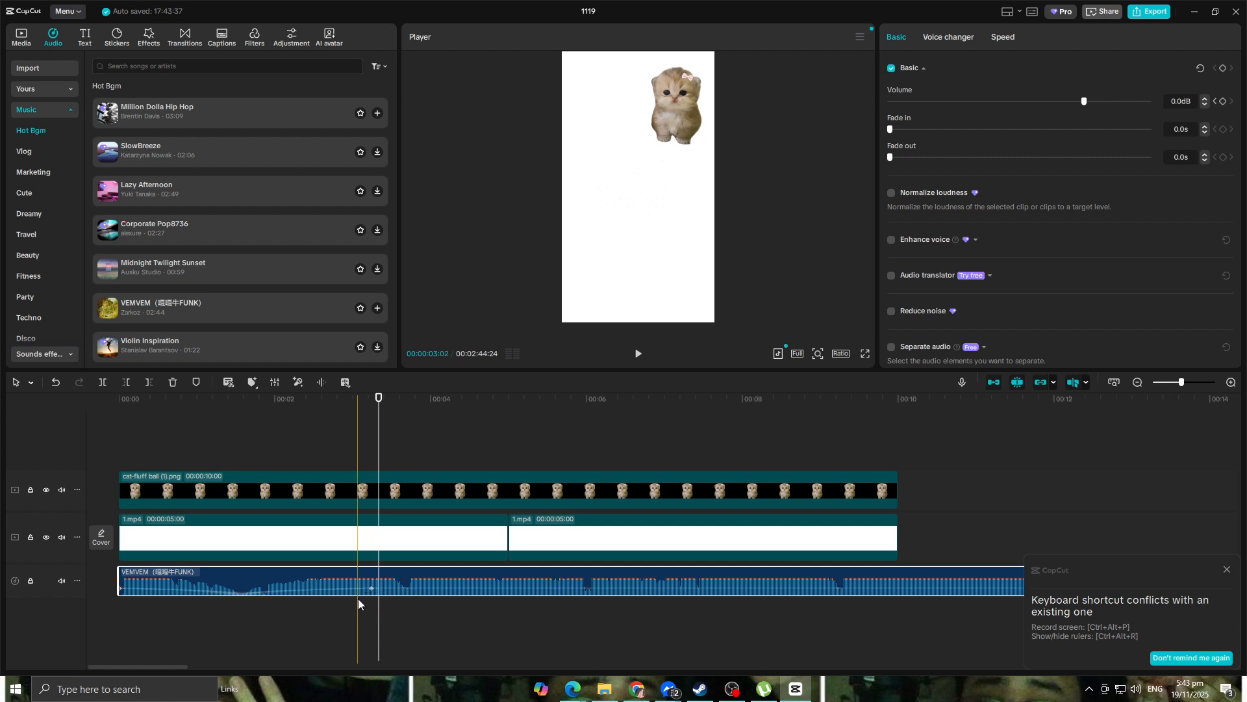
mouse_move(373, 588)
left_mouse_down()
mouse_move(376, 573)
mouse_move(381, 596)
left_mouse_up()
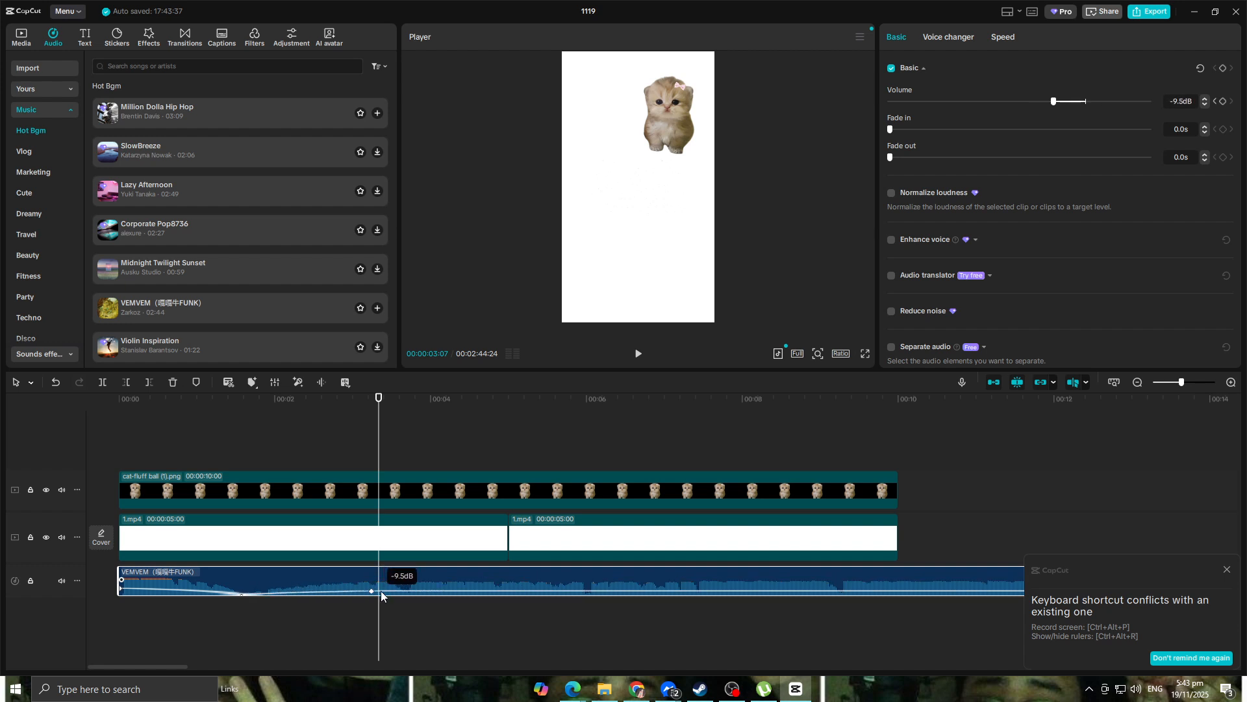
- Replay the music from the start up to 00:00:03:29 and add a keyframe there with the song's volume at 20.0 dB
left_click_drag(381, 397, 2, 431)
key("space")
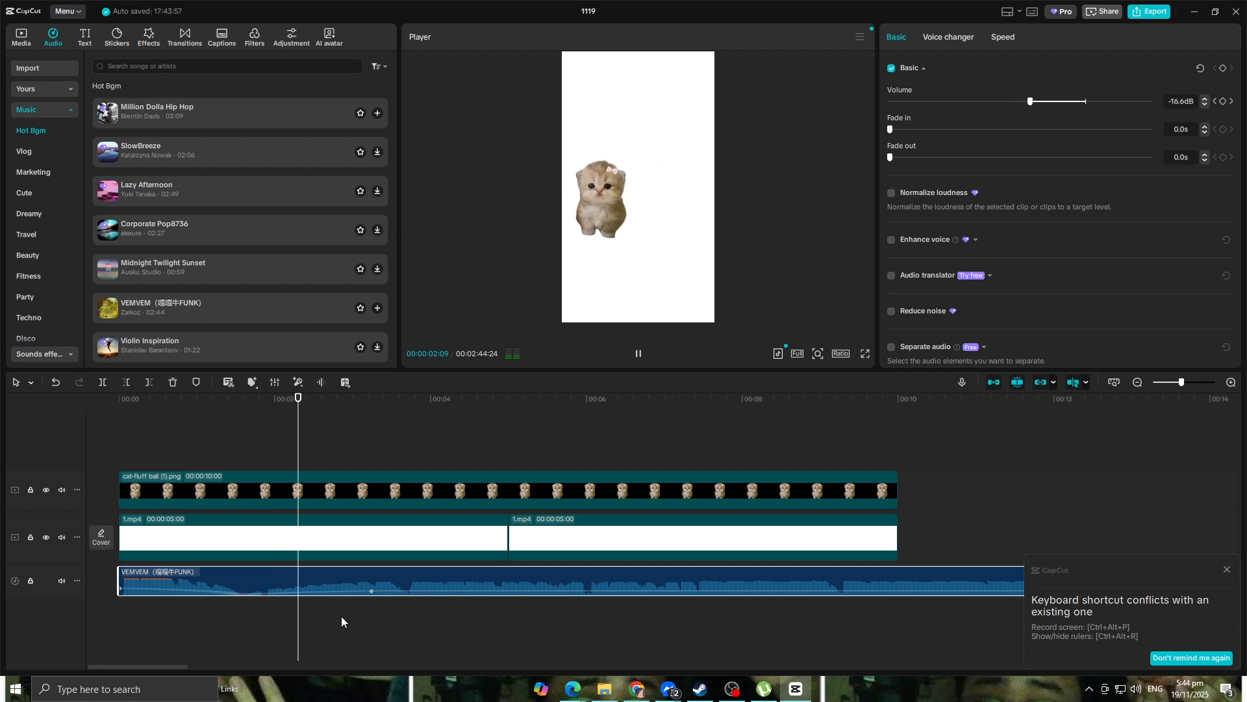
key("space")
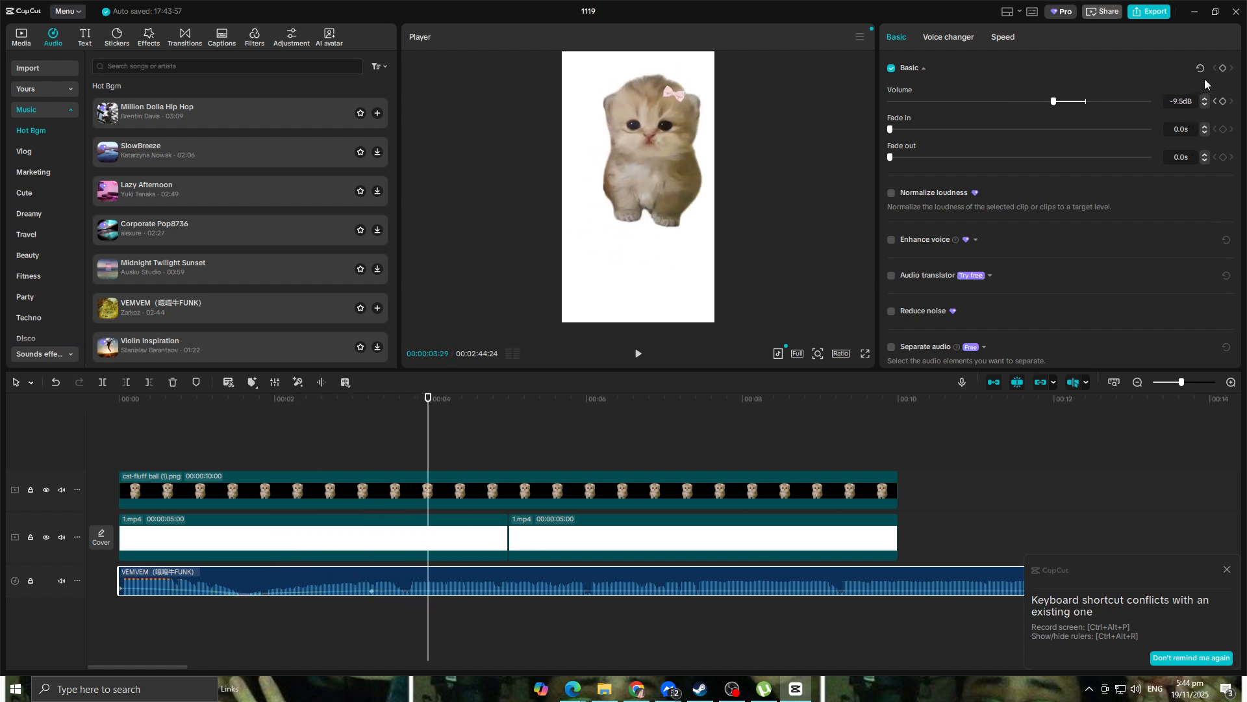
left_click(1224, 68)
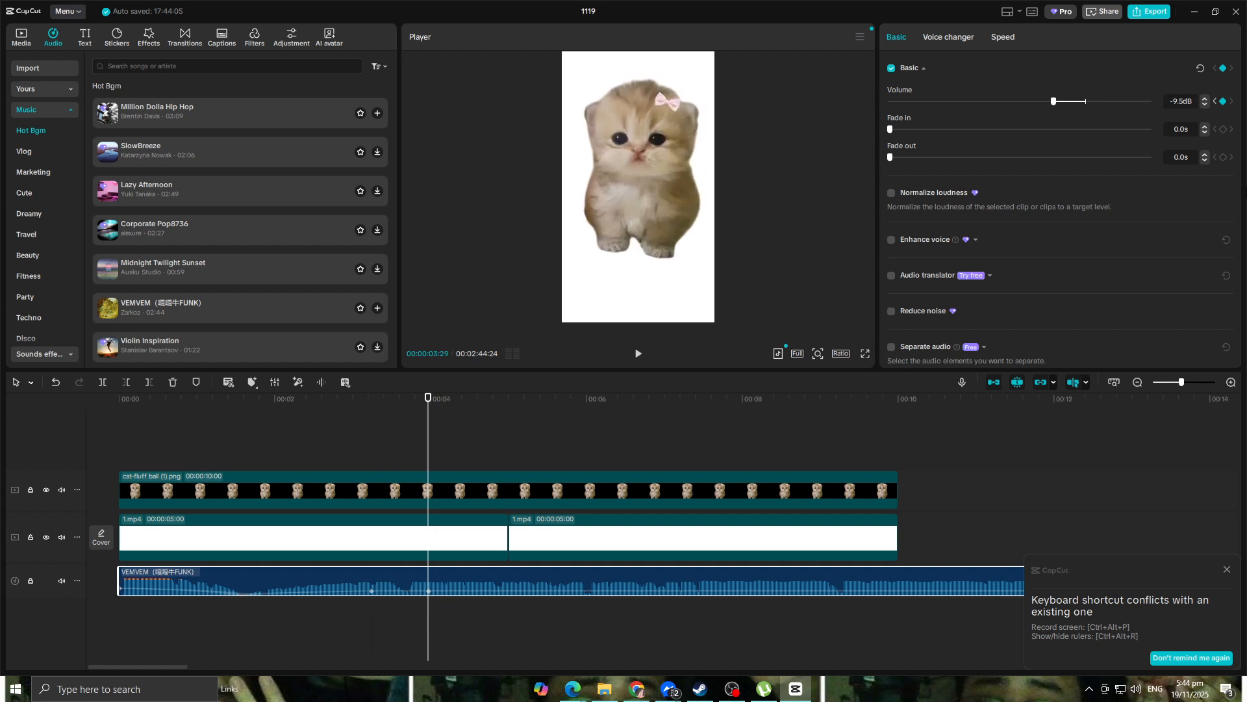
left_click_drag(1055, 102, 1162, 102)
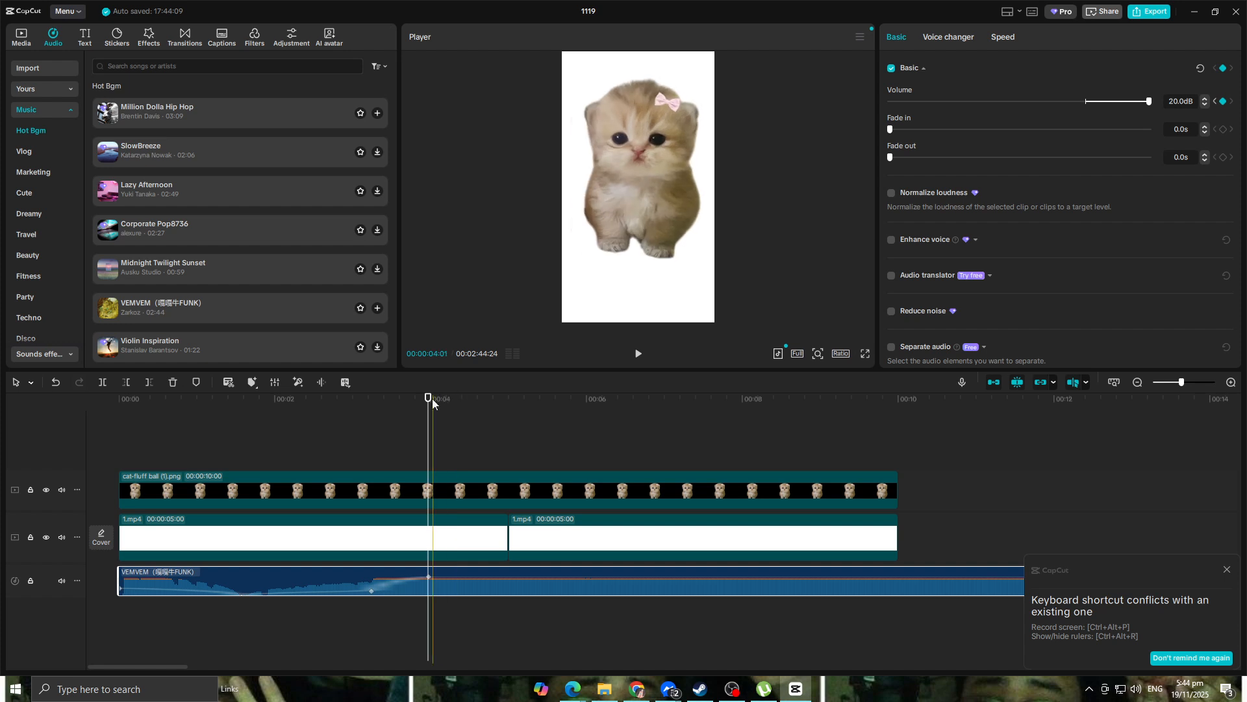
- Keyframe the song's volume down to -26.1 dB at 00:00:04:05 and play the result from the start
left_click_drag(428, 398, 444, 401)
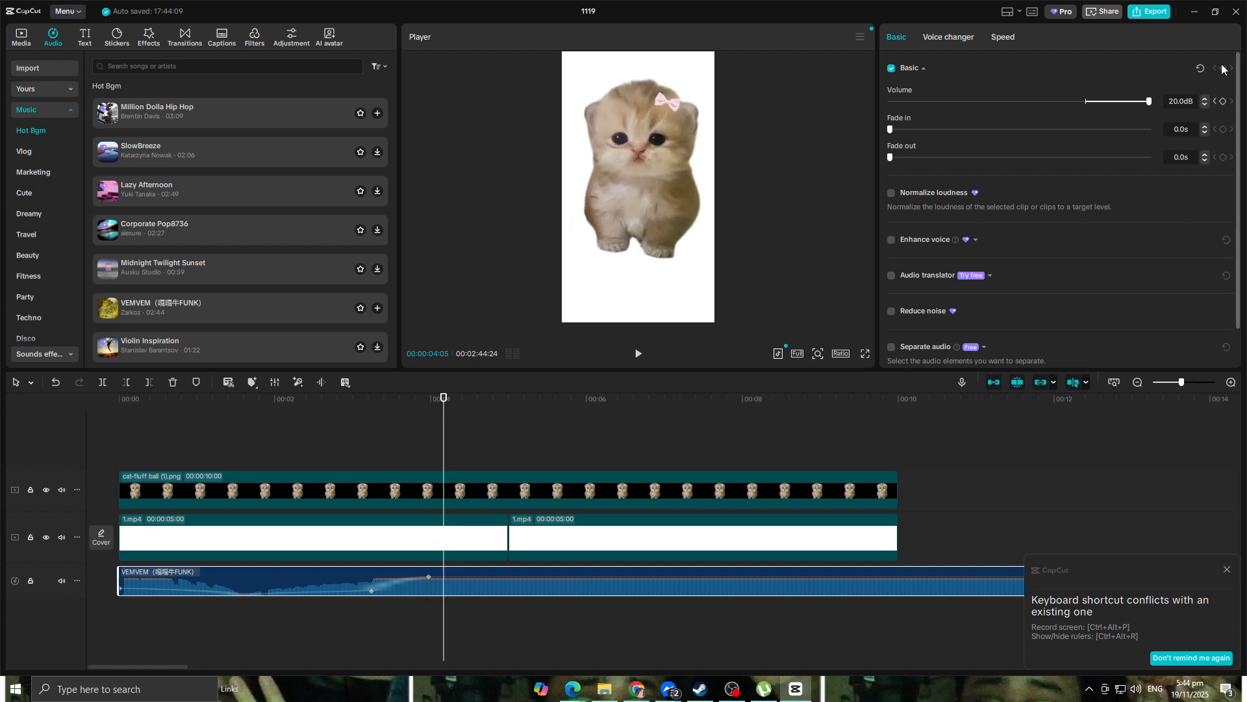
left_click_drag(1148, 107, 807, 76)
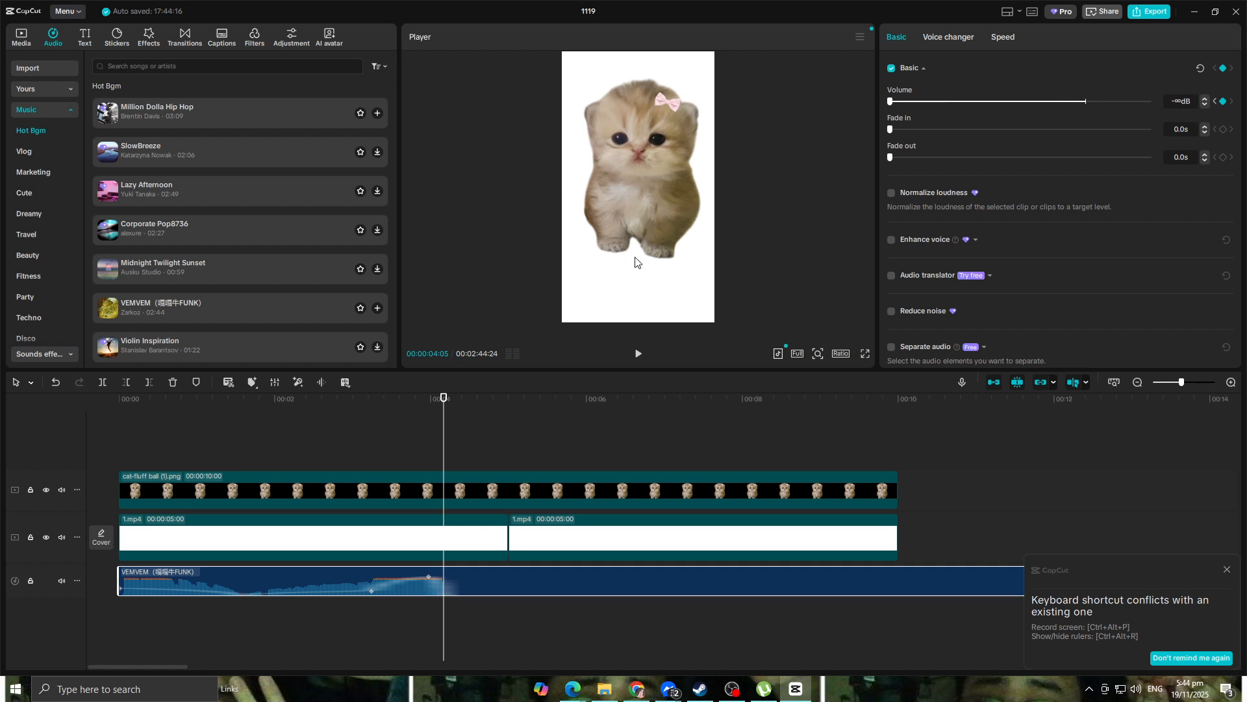
left_click_drag(888, 104, 908, 104)
left_click_drag(938, 101, 999, 104)
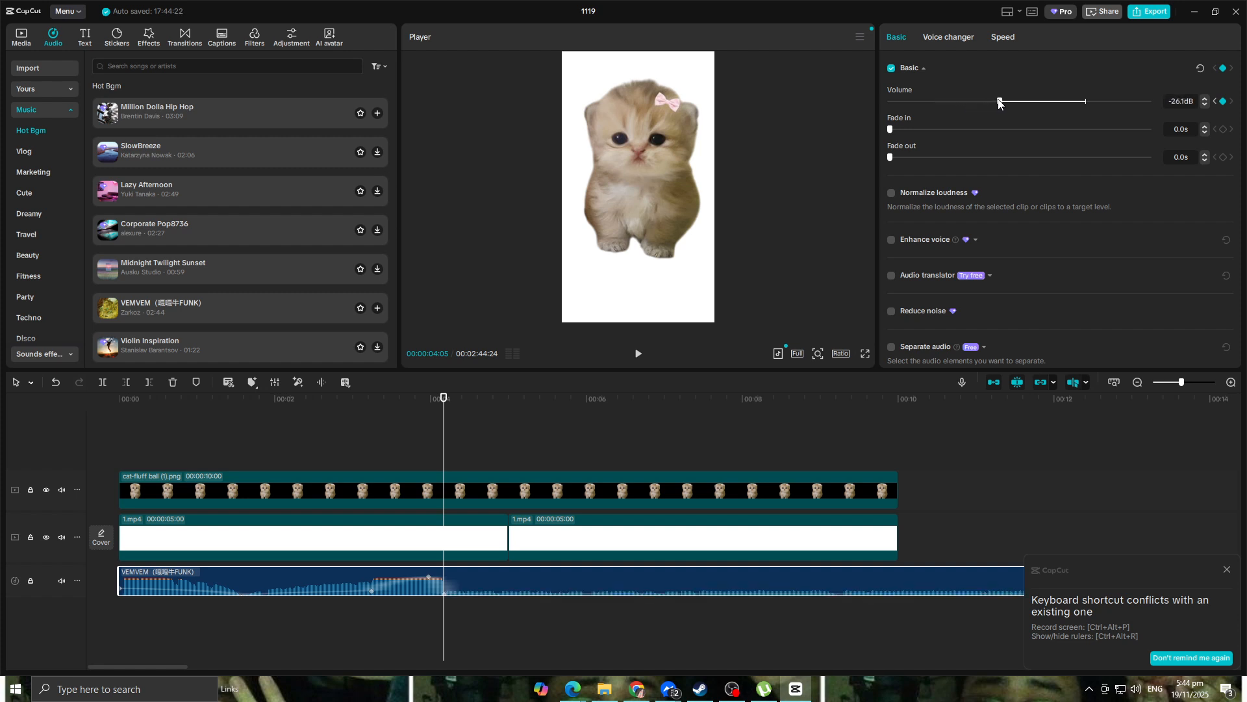
left_click_drag(444, 398, 1, 447)
key("space")
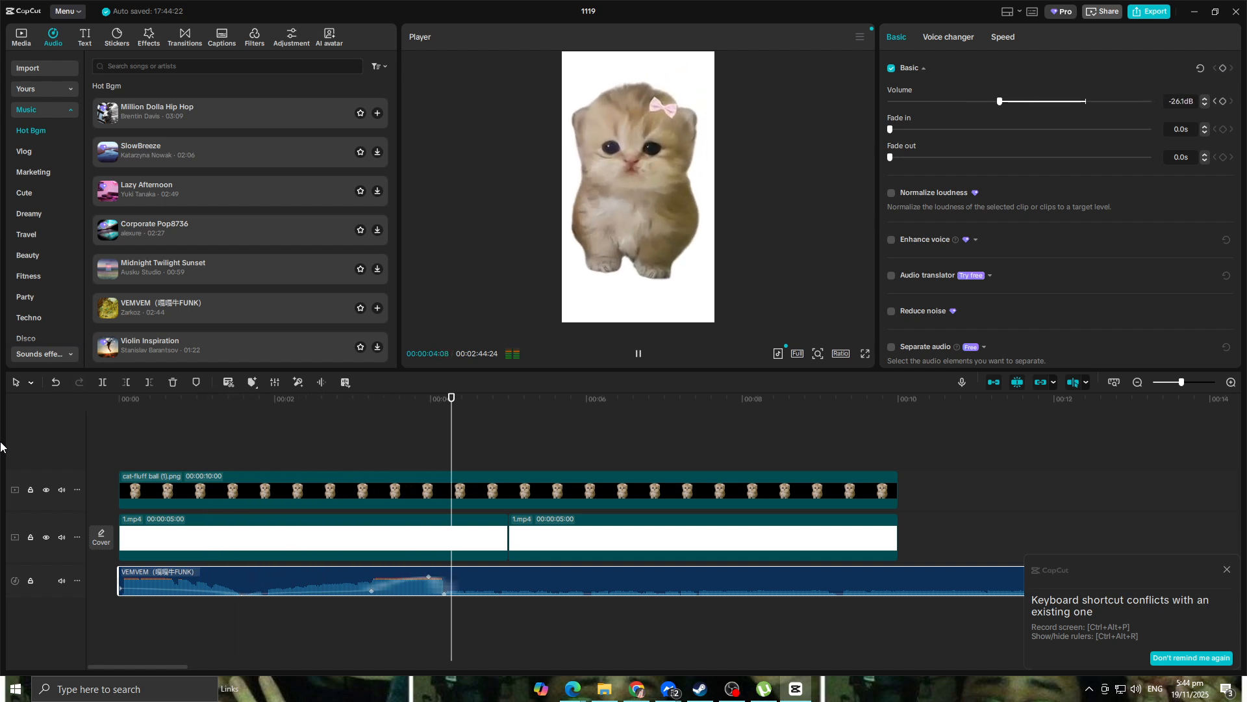
key("space")
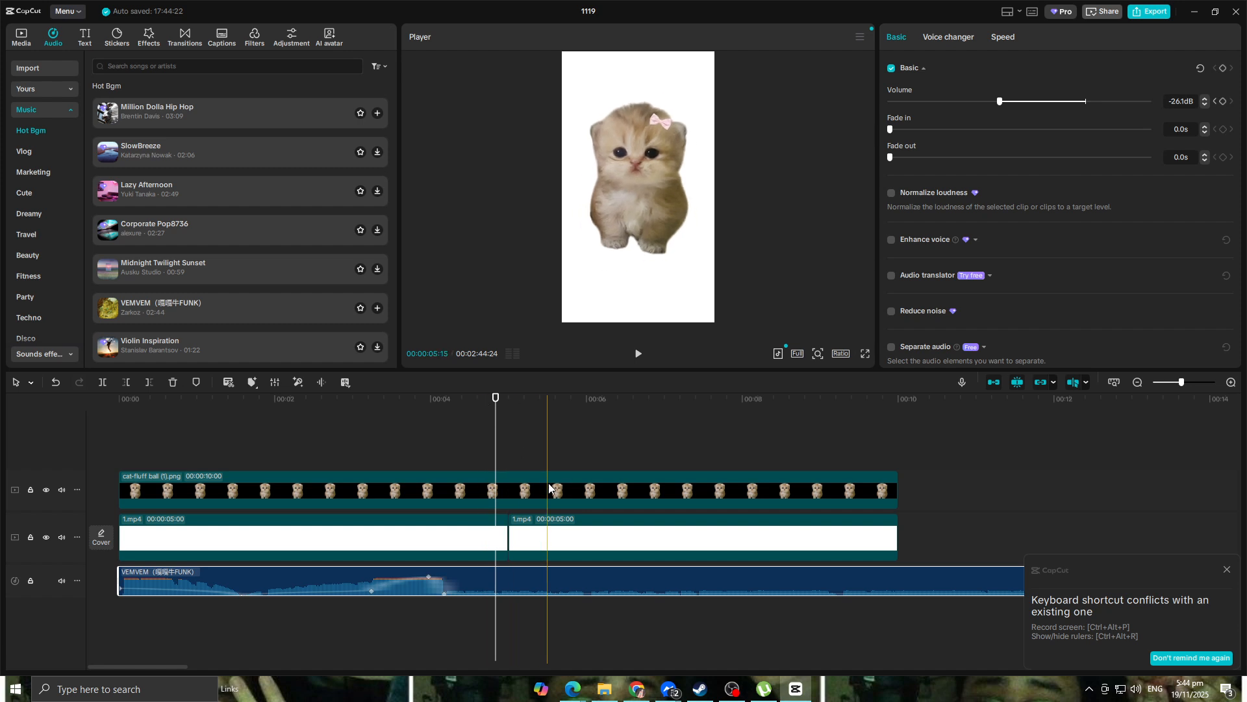
- Paste a copy of the keyframed cat image at the 10-second mark and place it on the top track directly after the original
left_click(120, 489)
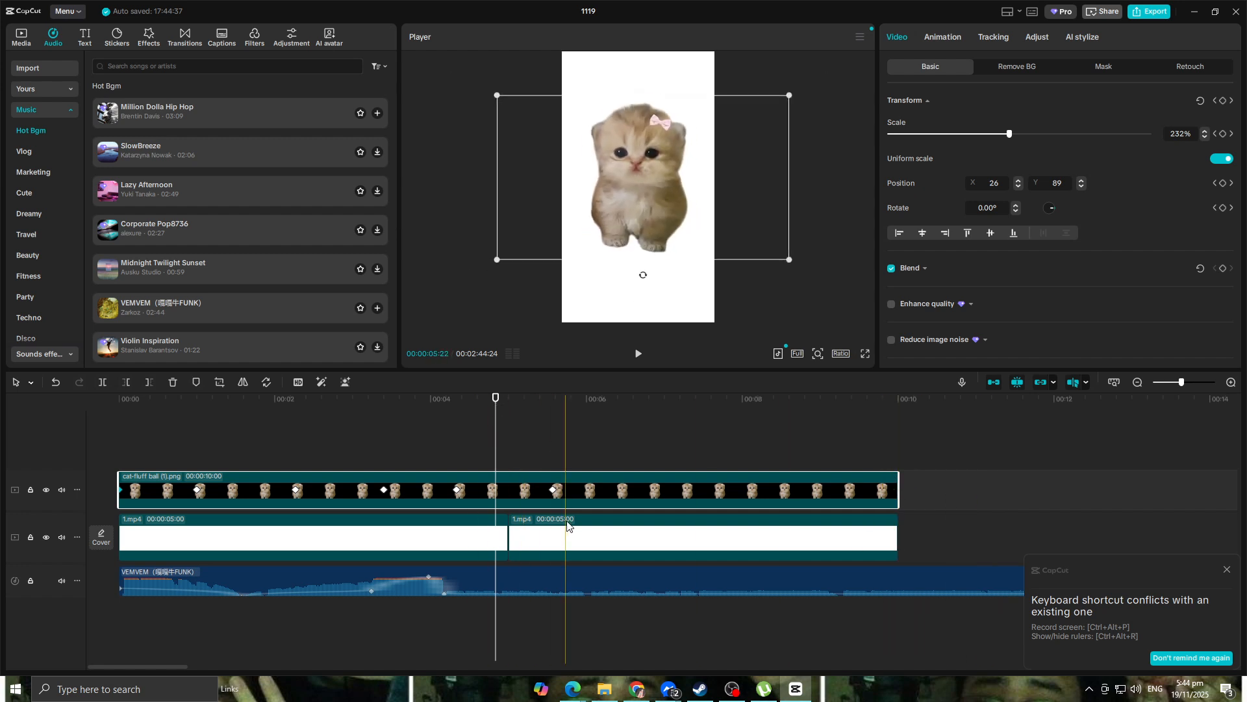
left_click(570, 538)
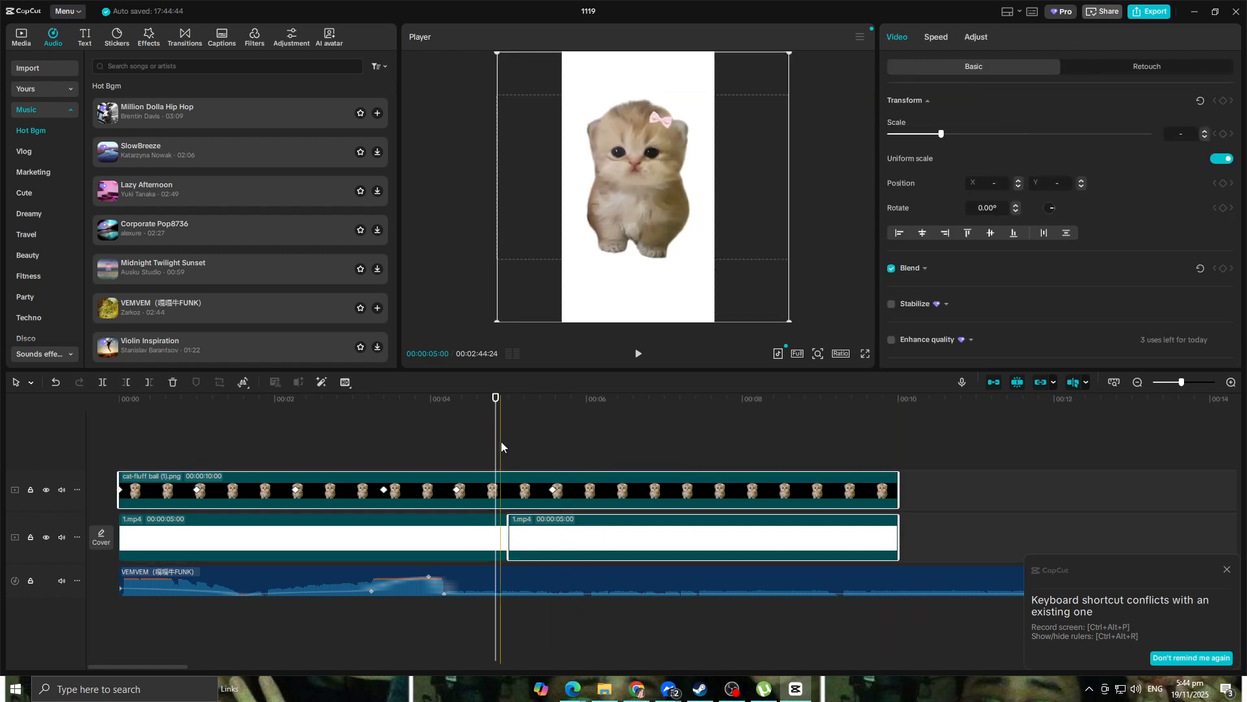
left_click_drag(495, 403, 898, 436)
key("ctrl+v")
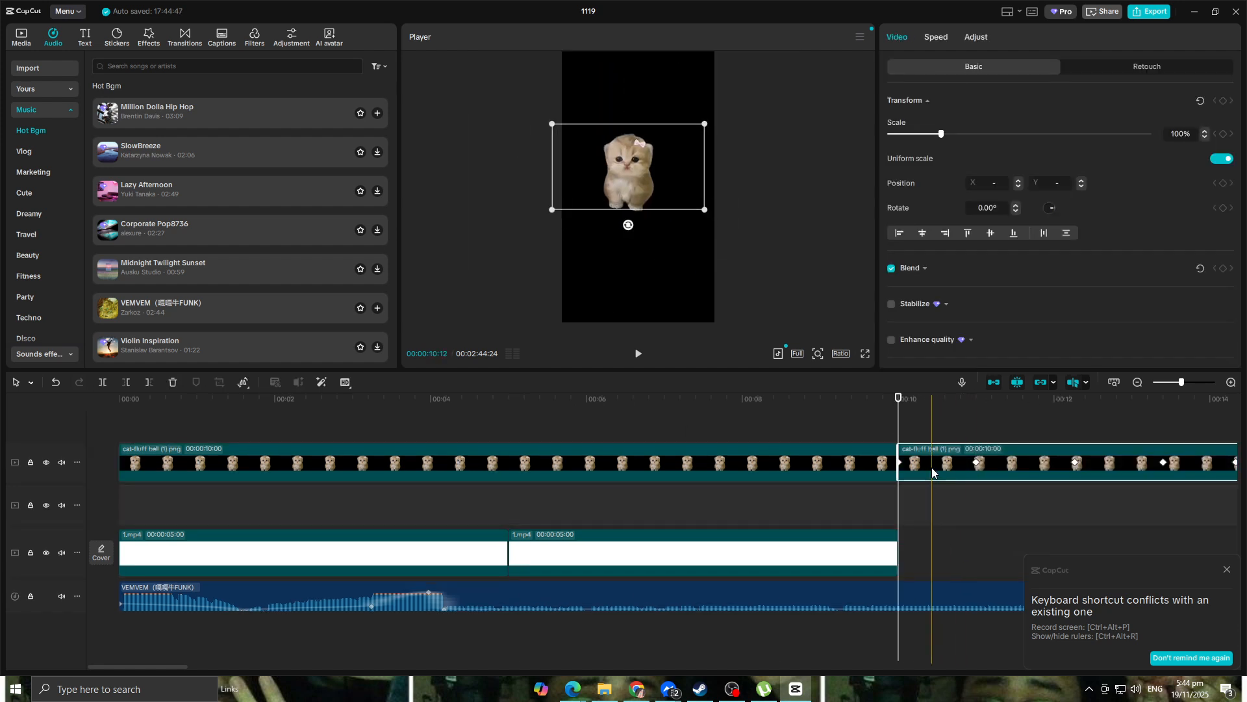
left_click_drag(929, 500, 931, 462)
- Paste two copies of the 1.mp4 clip beneath the cat copy so that they cover 10 s to 20 s
left_click(755, 547)
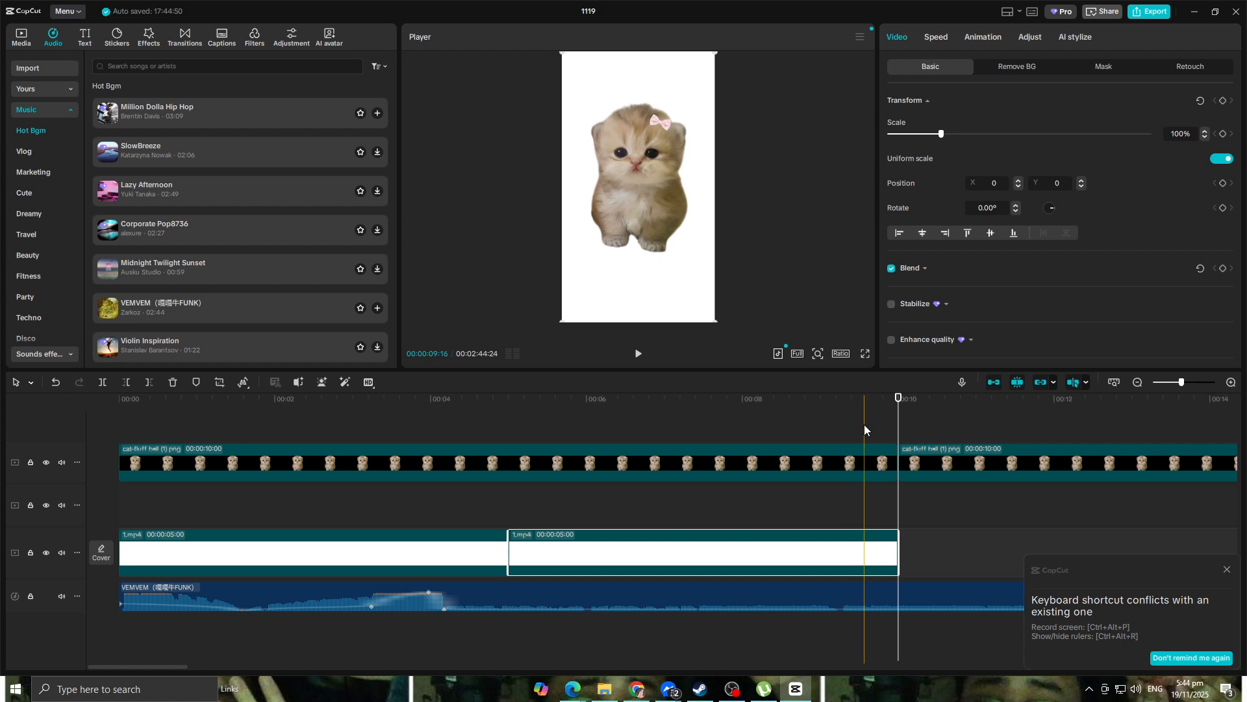
key("ctrl+c")
key("ctrl+v")
scroll(969, 563, "down", 8)
- Combine the pasted cat image and the two 1.mp4 copies beneath it into one compound clip
left_click_drag(525, 559, 711, 431)
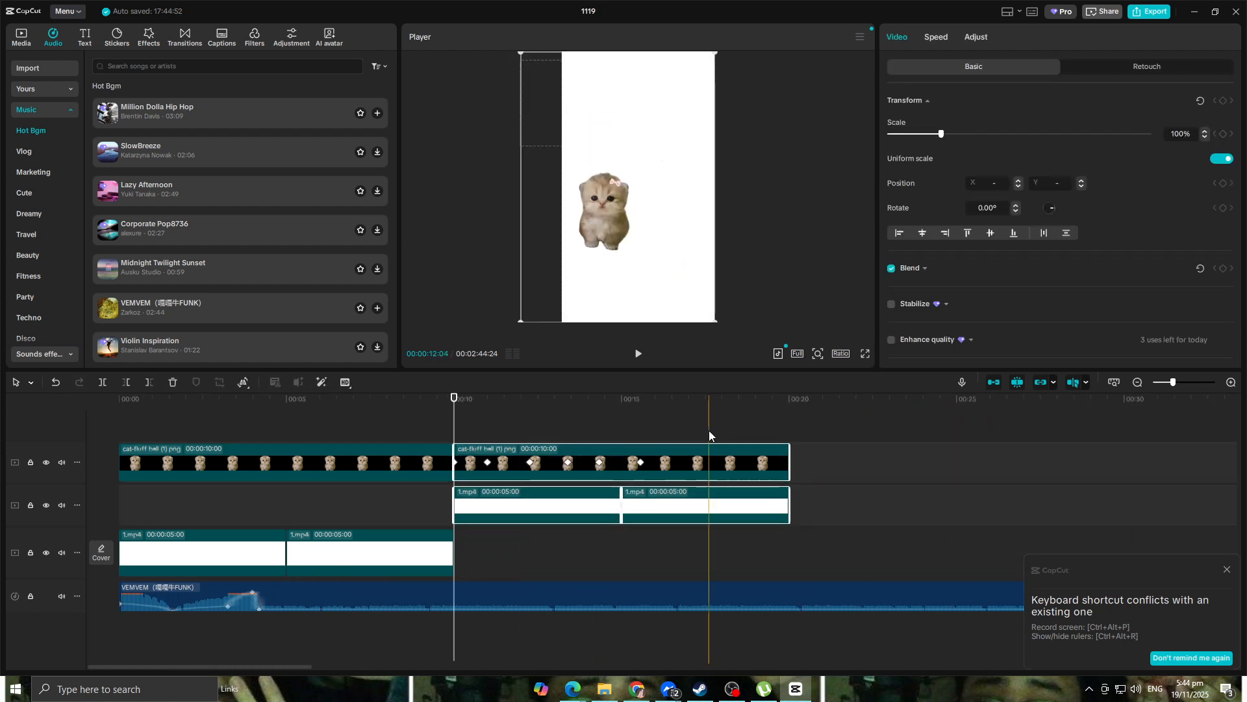
right_click(595, 466)
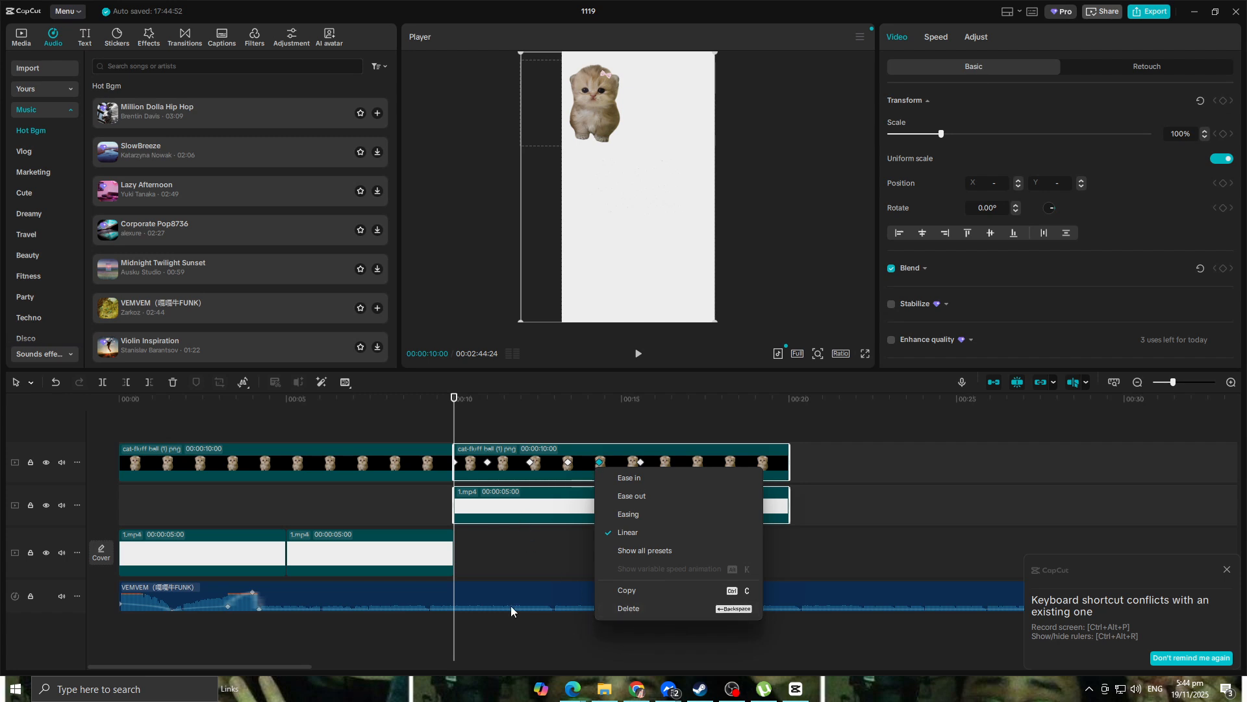
right_click(577, 513)
right_click(577, 504)
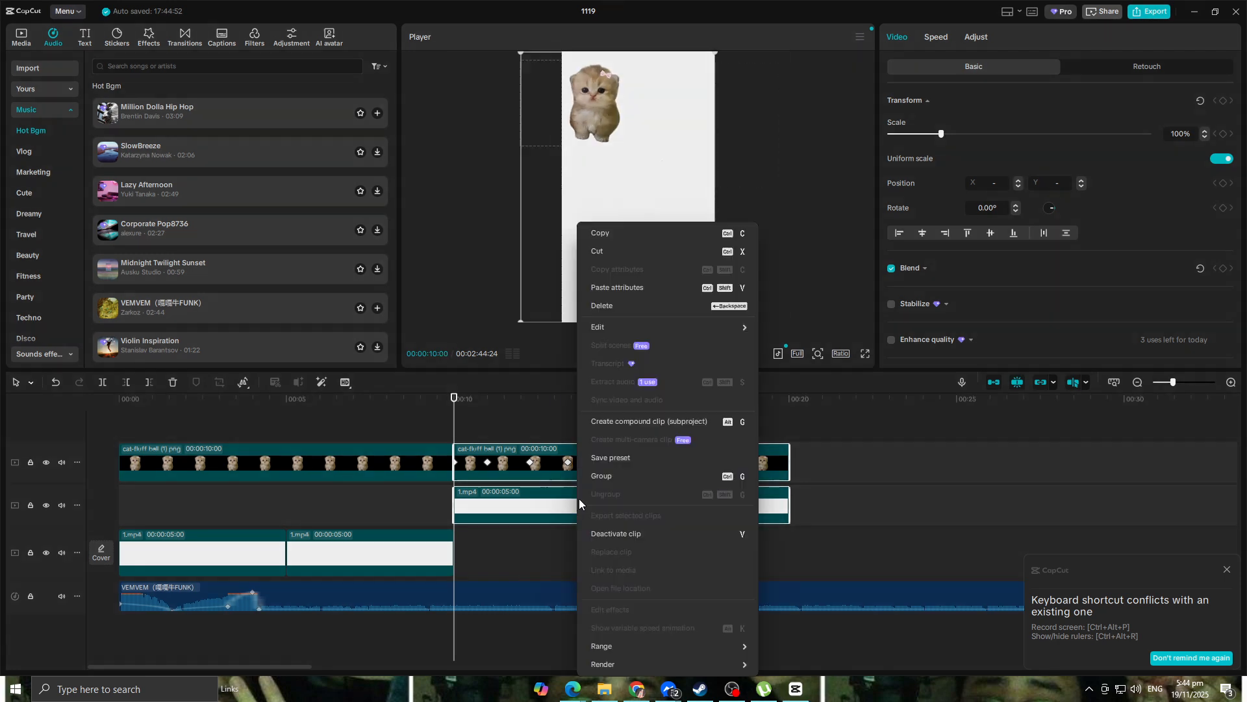
left_click(695, 421)
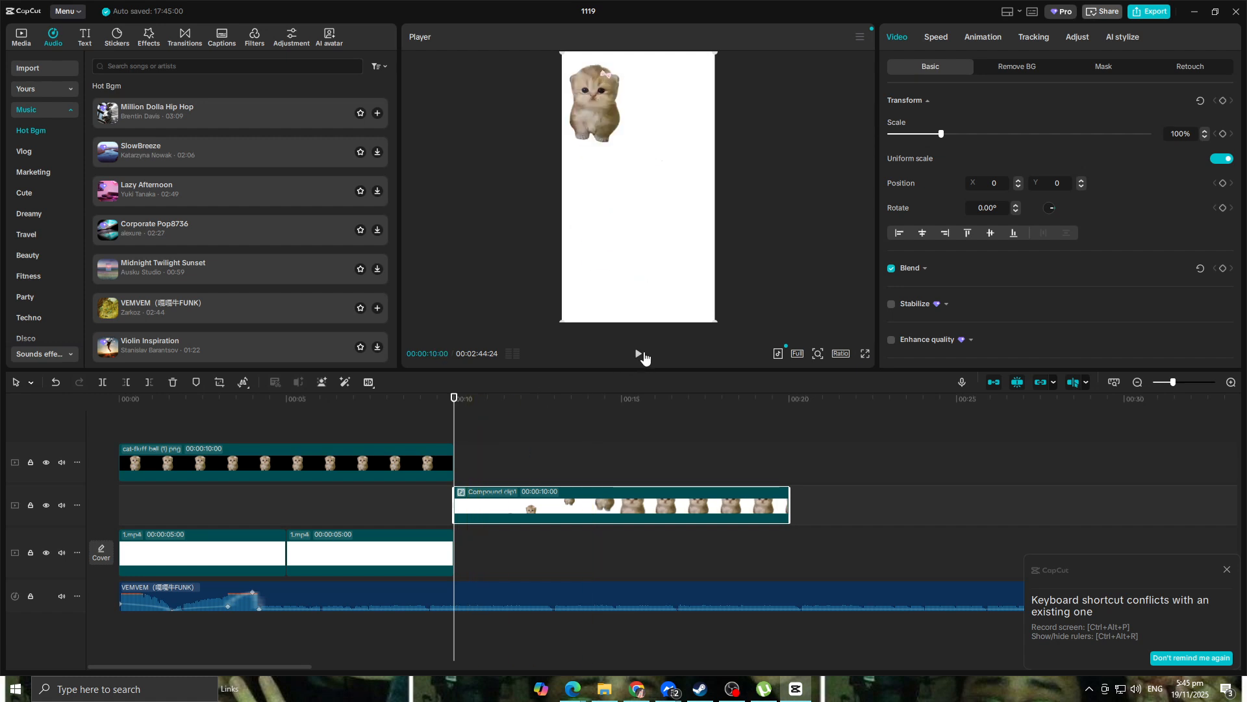
- Move the compound clip to 0 s on a track above the original cat image, and delete the VEMVEM song
left_click(638, 354)
left_click_drag(588, 506, 188, 408)
left_click(308, 595)
key("Delete")
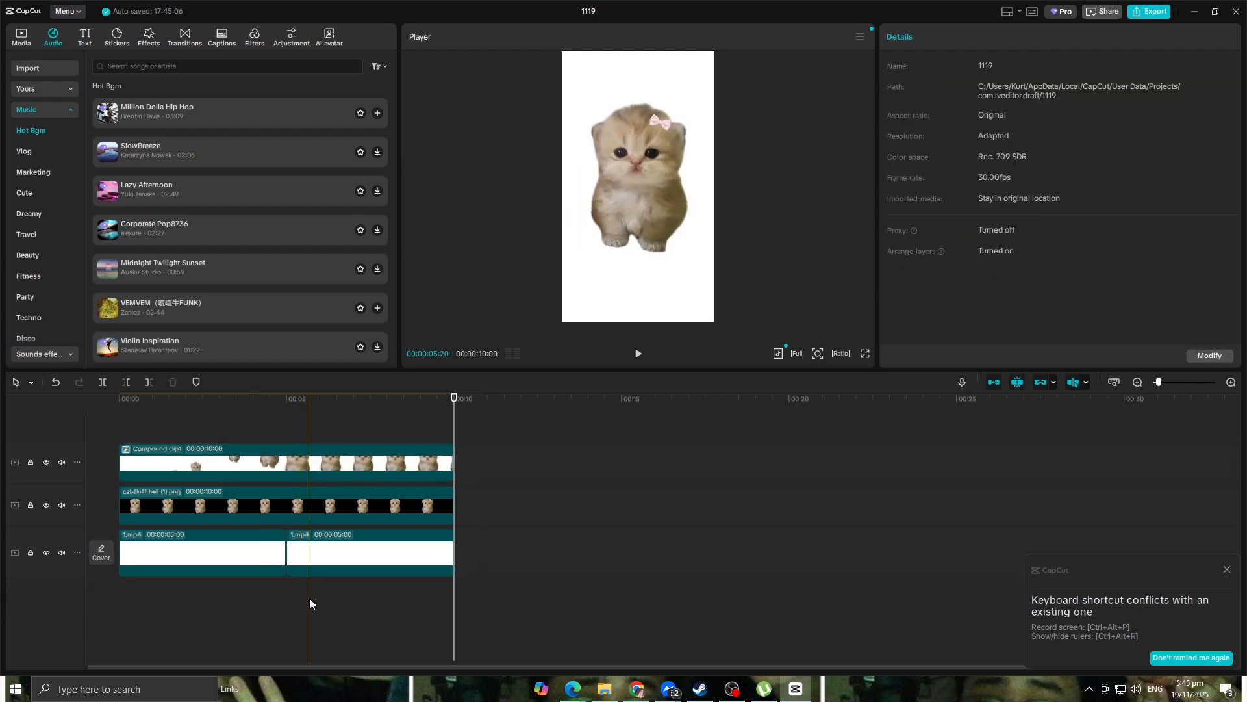
- Scale the compound clip to 57% at position X -467, Y 1317, and delete the original cat image clip beneath it
key("space")
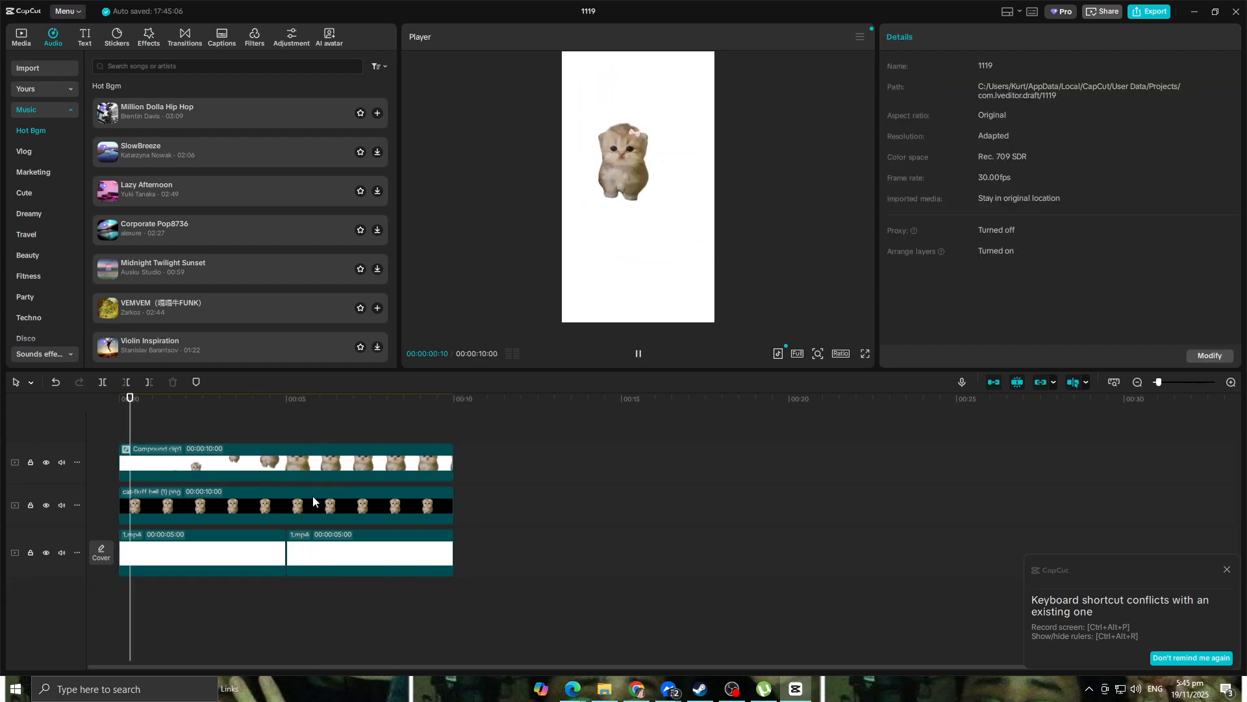
scroll(313, 496, "up", 3)
left_click(215, 464)
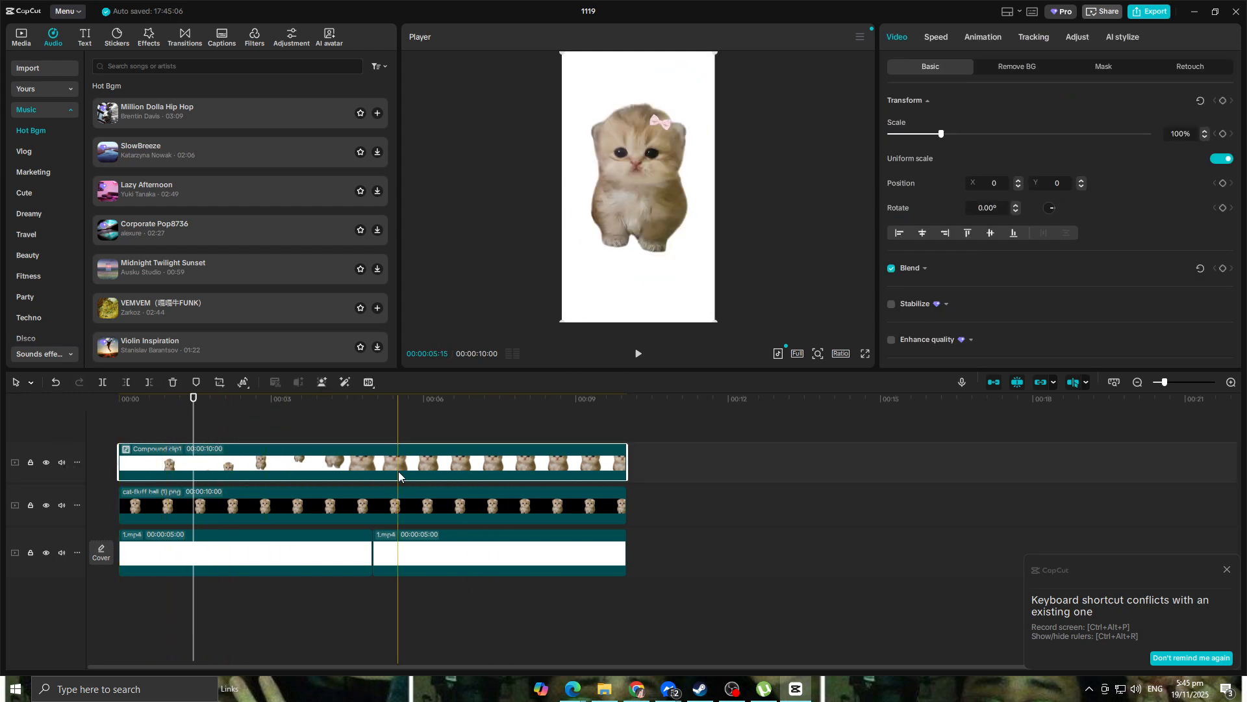
mouse_move(601, 137)
left_mouse_down()
mouse_move(587, 68)
mouse_move(603, 70)
mouse_move(590, 91)
mouse_move(638, 114)
mouse_move(577, 109)
mouse_move(588, 109)
mouse_move(582, 83)
mouse_move(642, 91)
mouse_move(620, 124)
left_mouse_up()
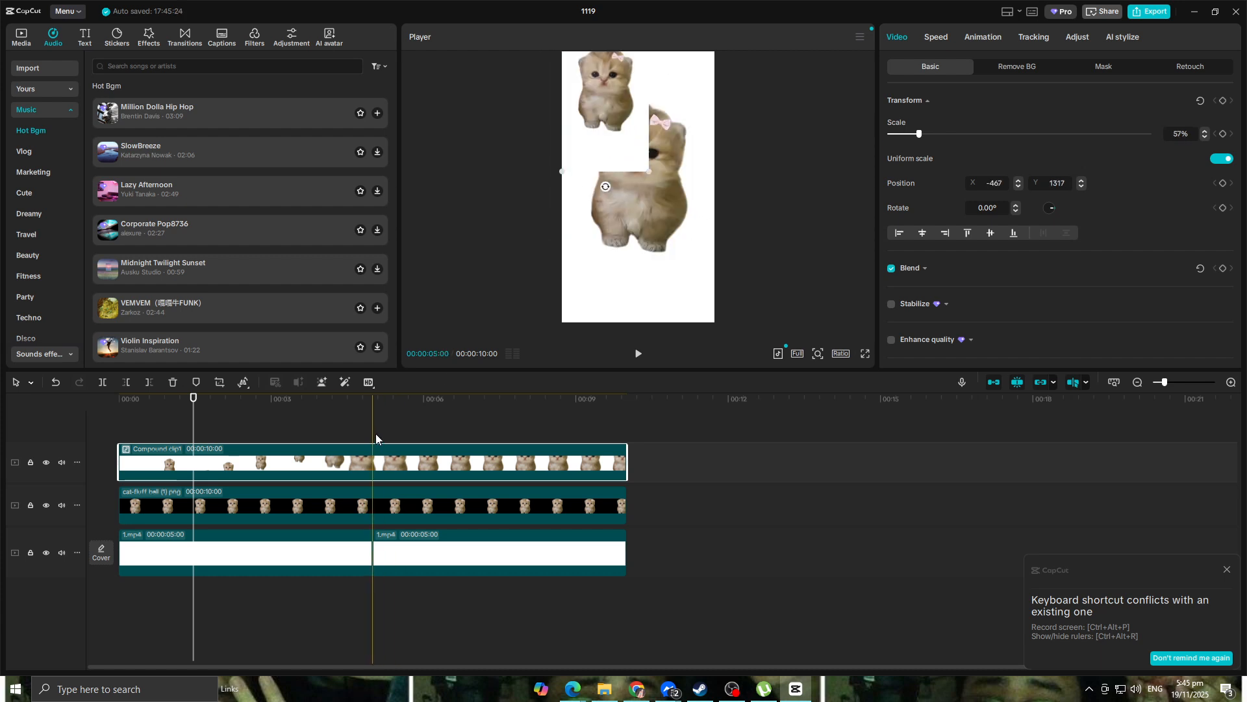
left_click(373, 505)
key("Delete")
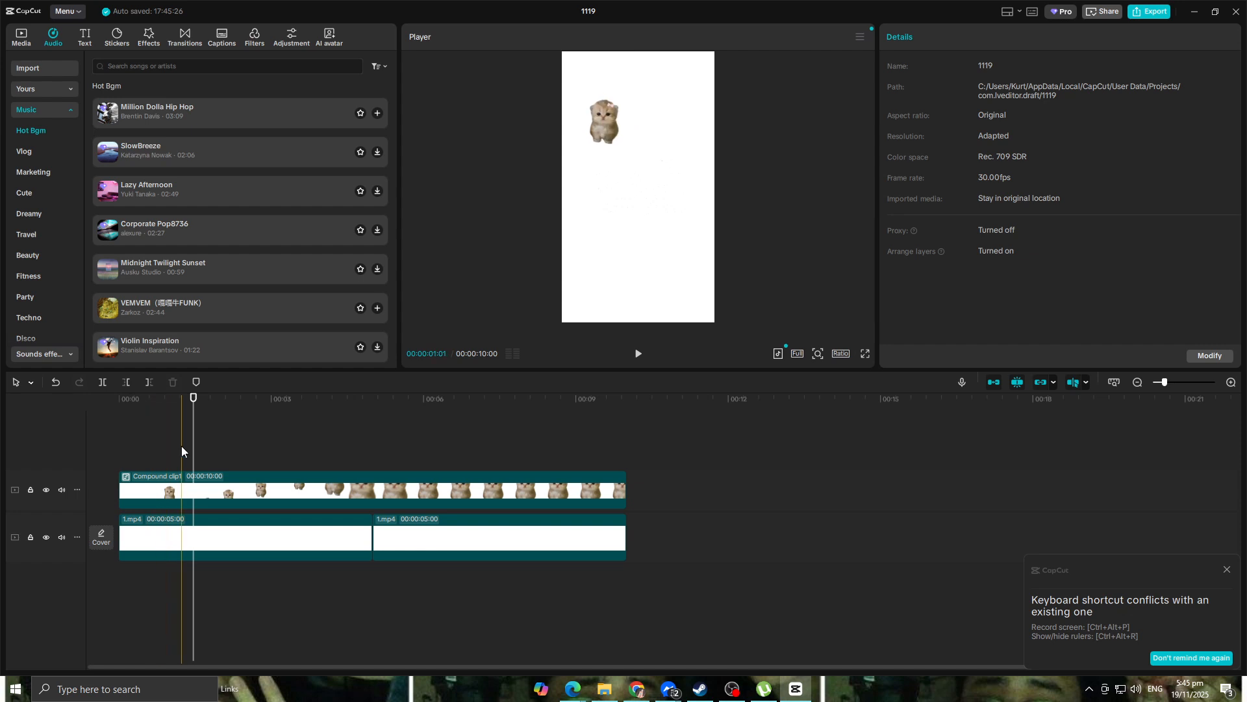
- Reposition the compound clip to X -467, Y 778 at the start of the timeline and preview it
left_click(138, 490)
left_click(156, 398)
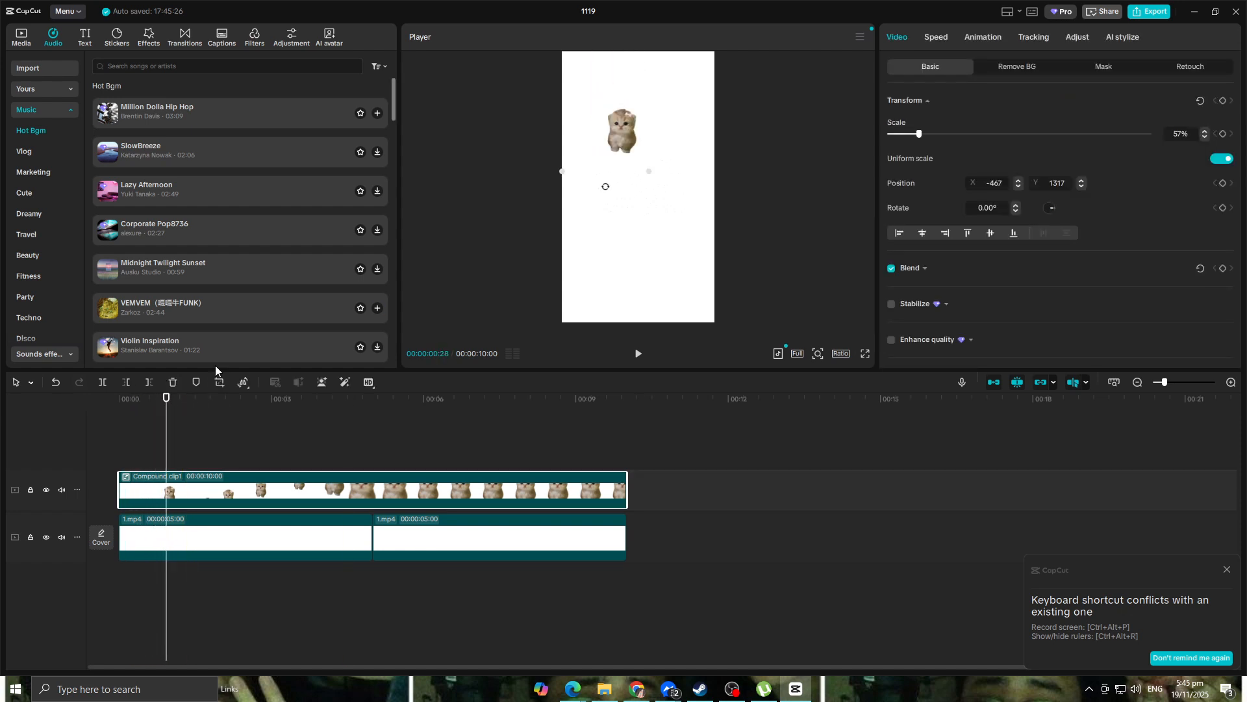
key("Home")
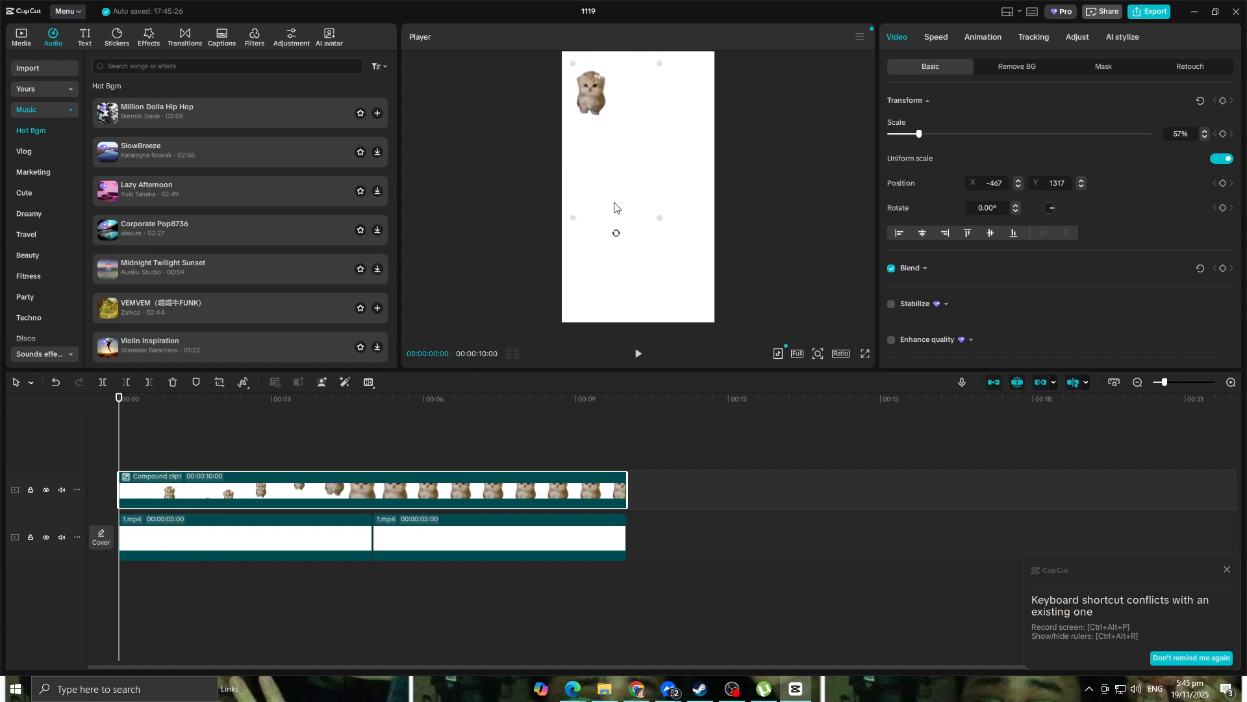
left_click_drag(609, 199, 605, 198)
left_click(638, 354)
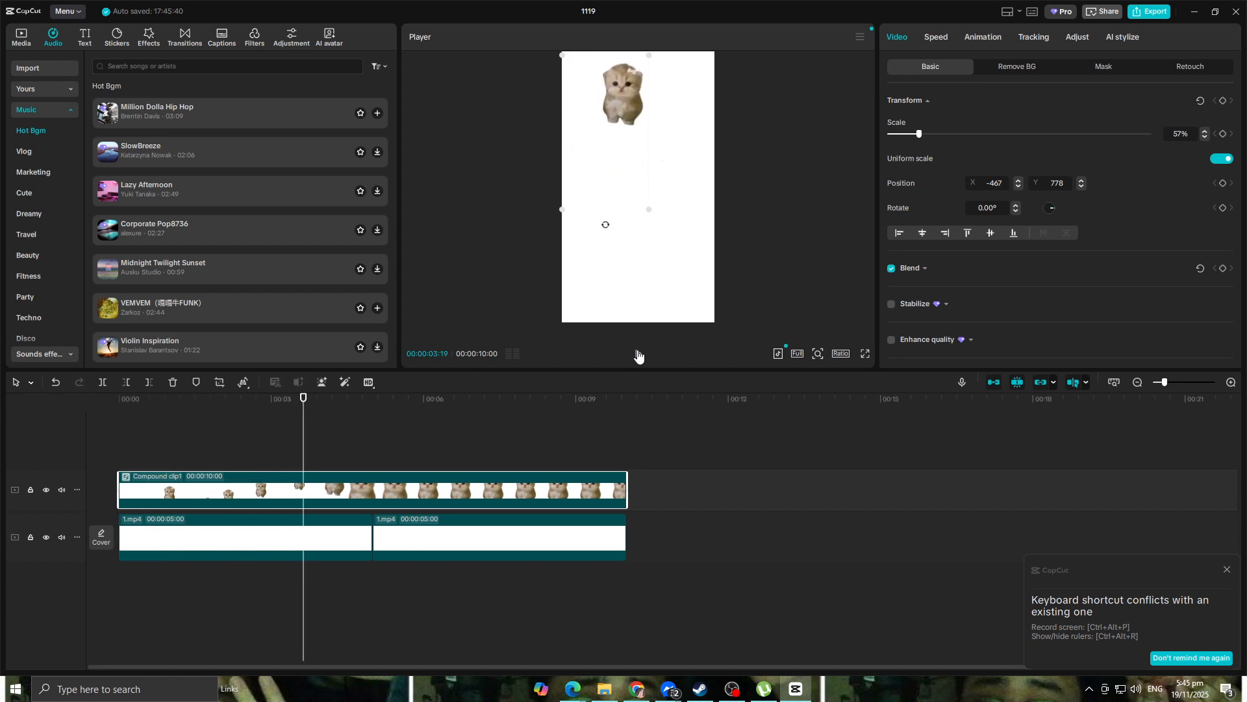
- Keyframe the compound clip's transform at 00:00:00:00, at 00:00:01:07 moved to X 467, Y 1786, and again at 00:00:02:08
left_click_drag(303, 398, 75, 448)
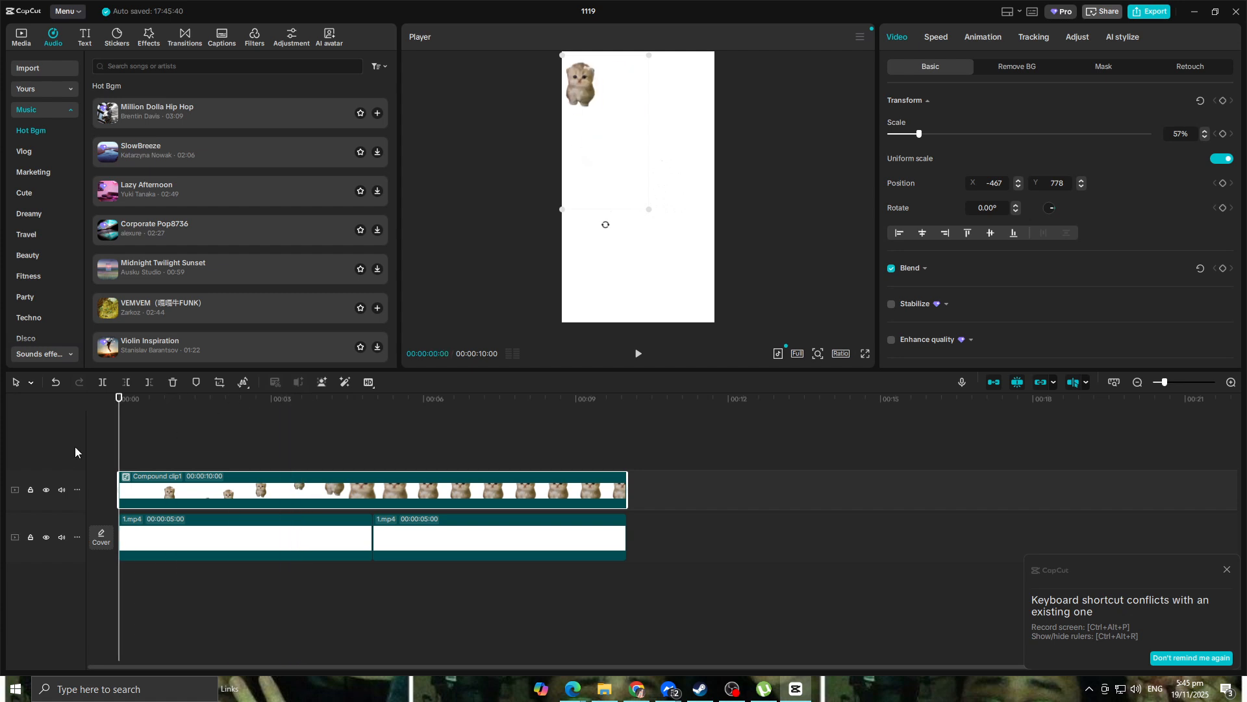
left_click_drag(119, 398, 182, 398)
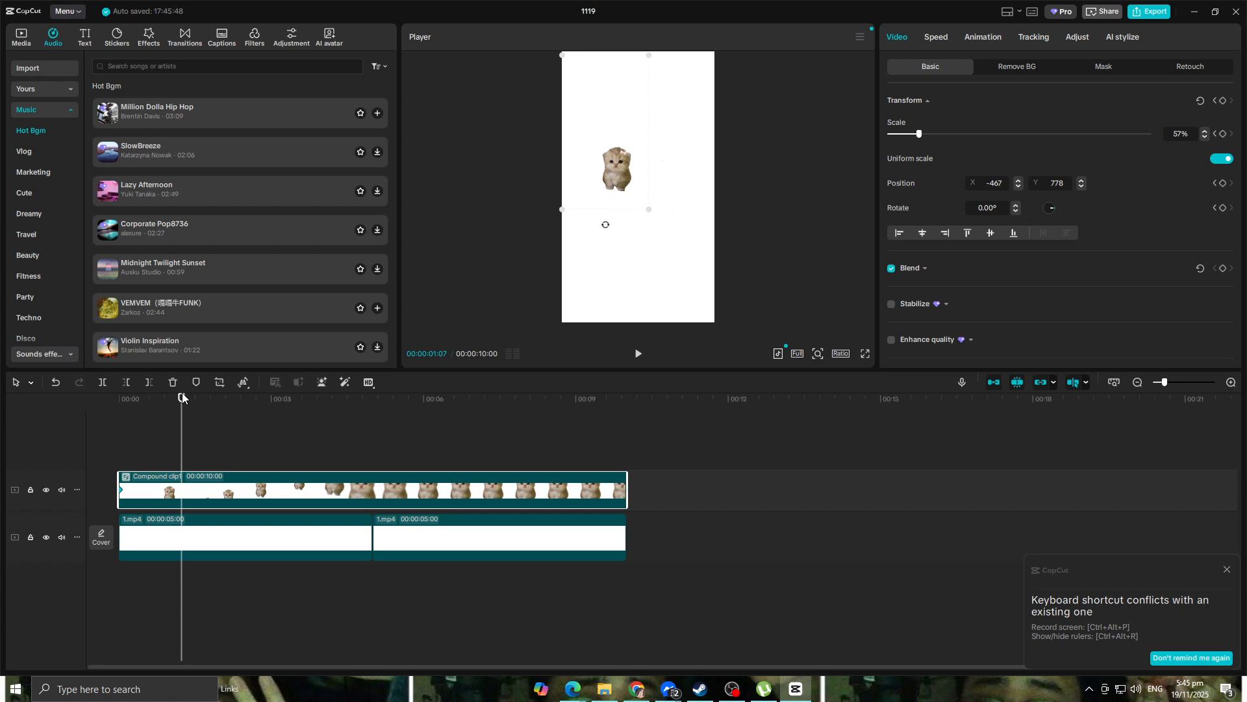
left_click_drag(627, 164, 691, 94)
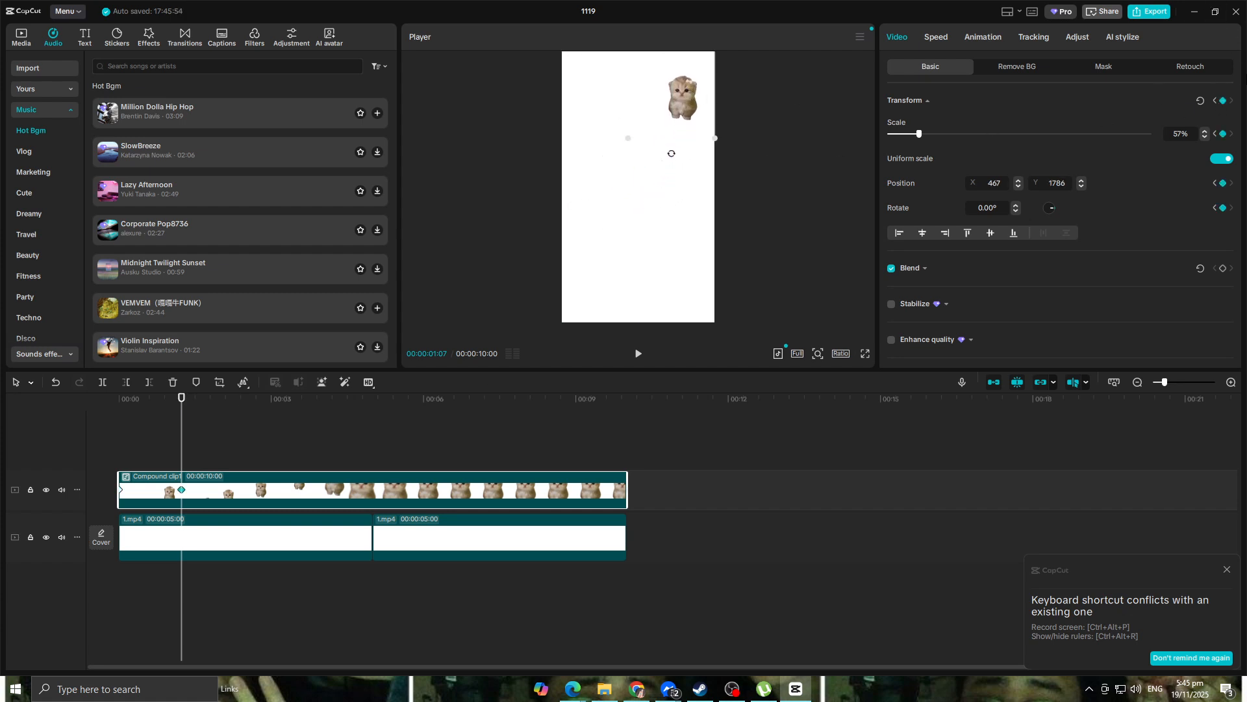
left_click_drag(181, 399, 234, 396)
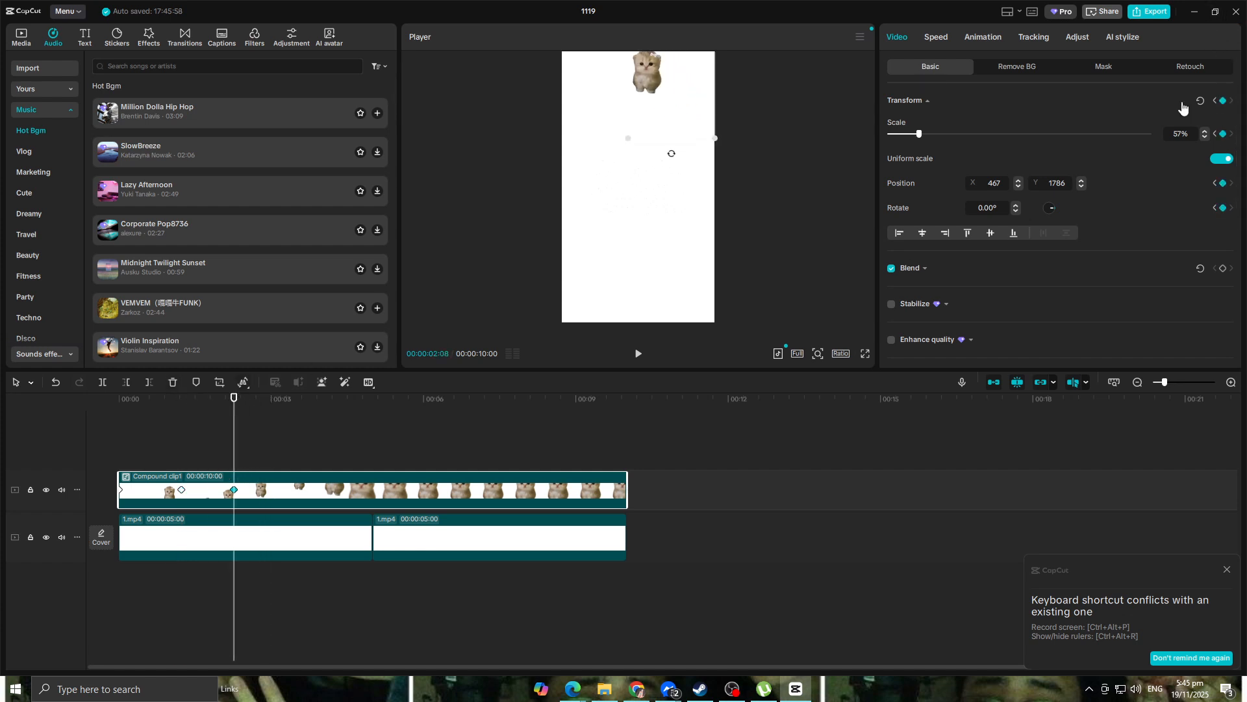
- Keyframe the compound clip to X -467, Y -1018 at 00:00:02:08, X 467, Y -1879 at 00:00:03:25, and X 0, Y -115 with 15% scale at 00:00:05:02
left_click_drag(677, 122, 608, 313)
left_click_drag(236, 401, 314, 399)
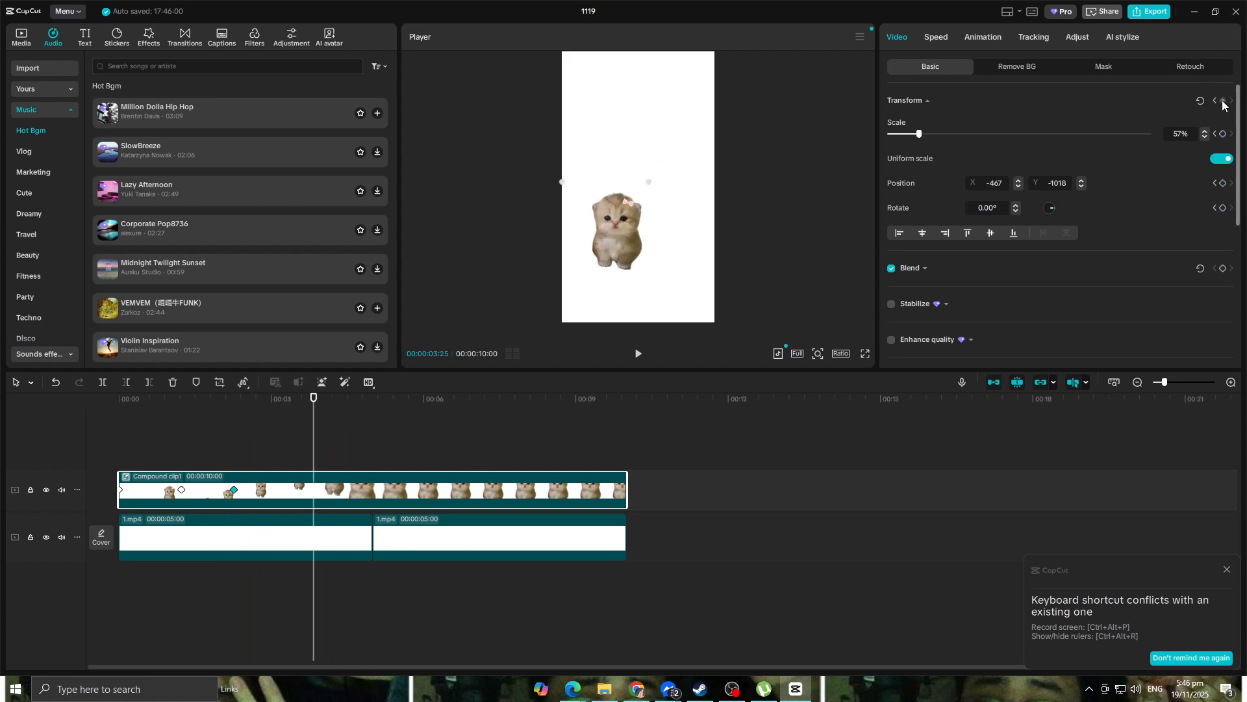
left_click_drag(641, 222, 708, 283)
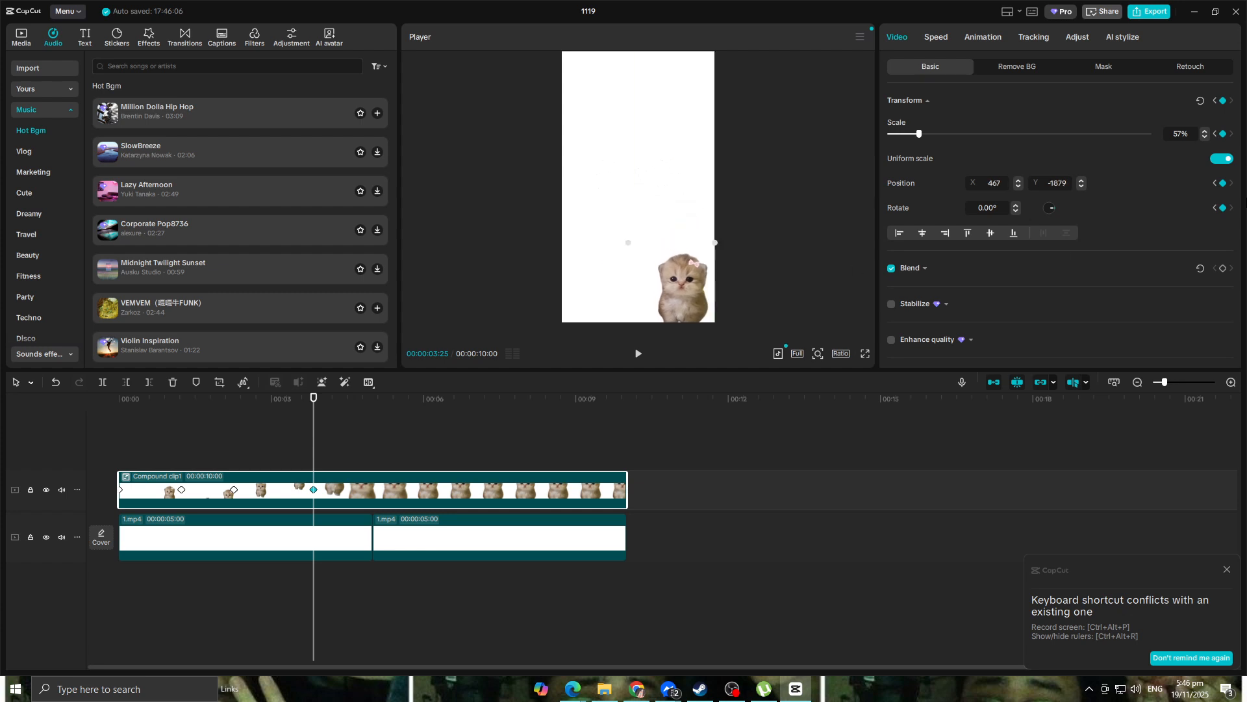
left_click_drag(314, 399, 377, 417)
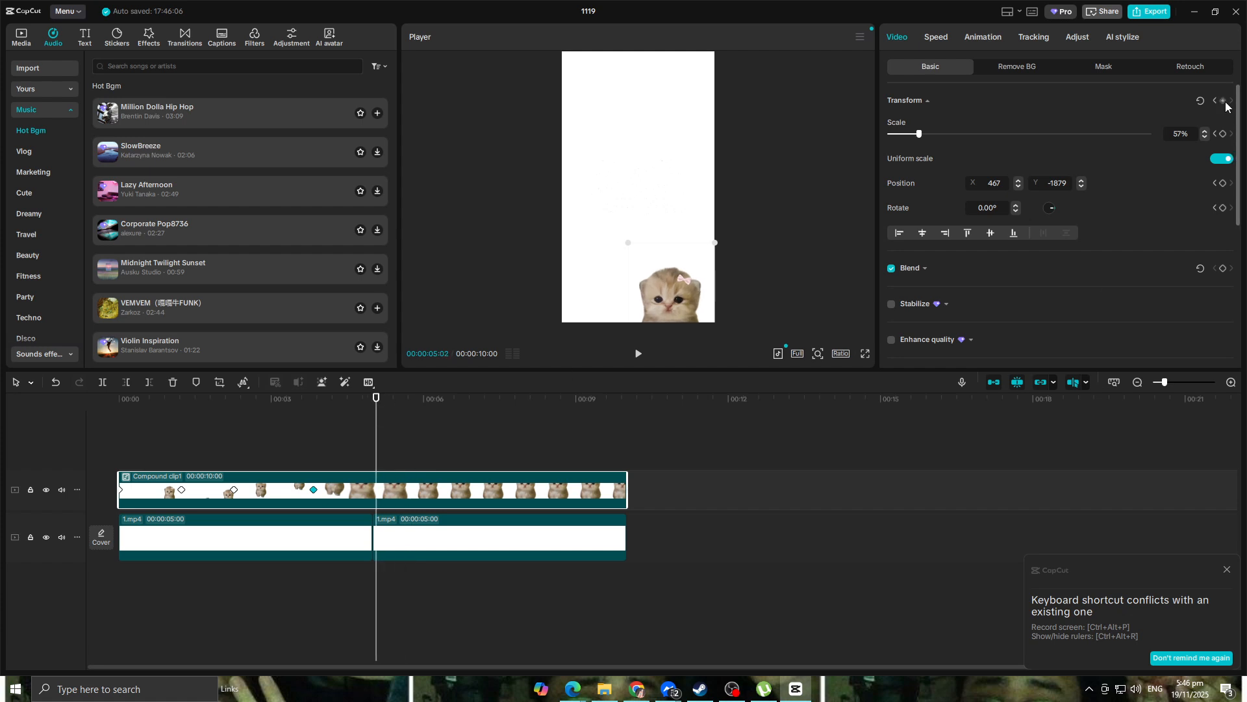
left_click_drag(639, 291, 608, 188)
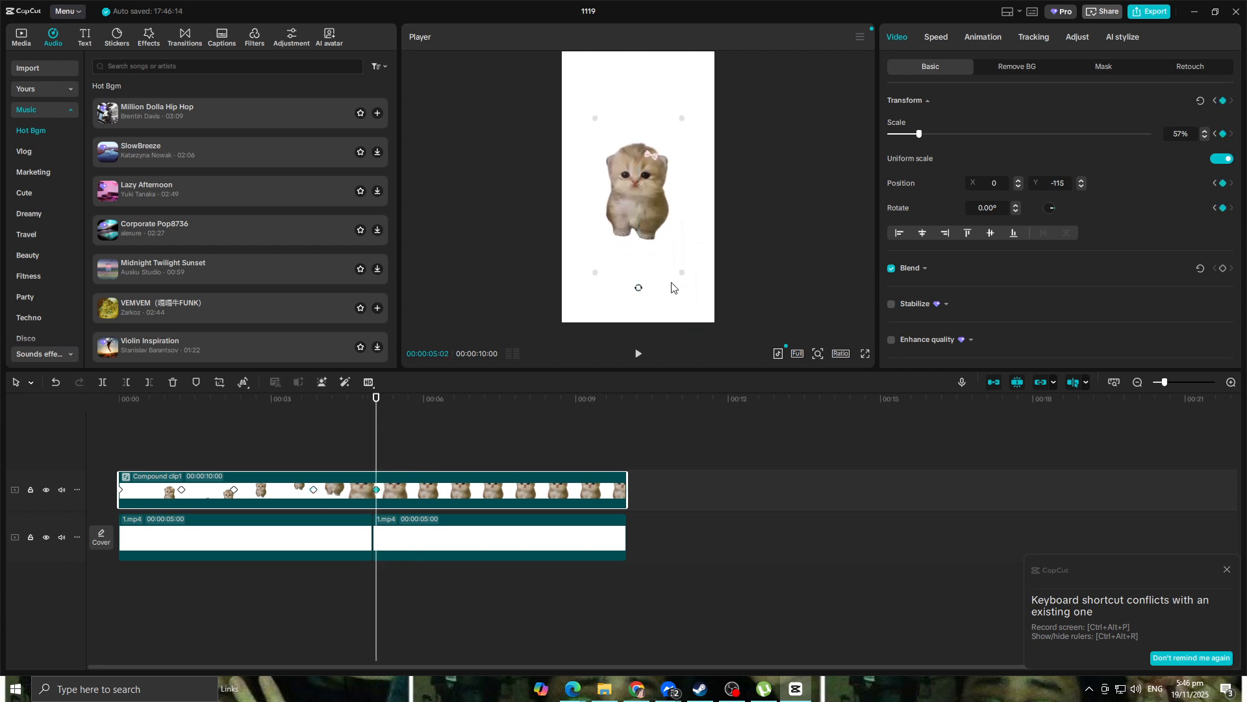
left_click_drag(686, 278, 626, 189)
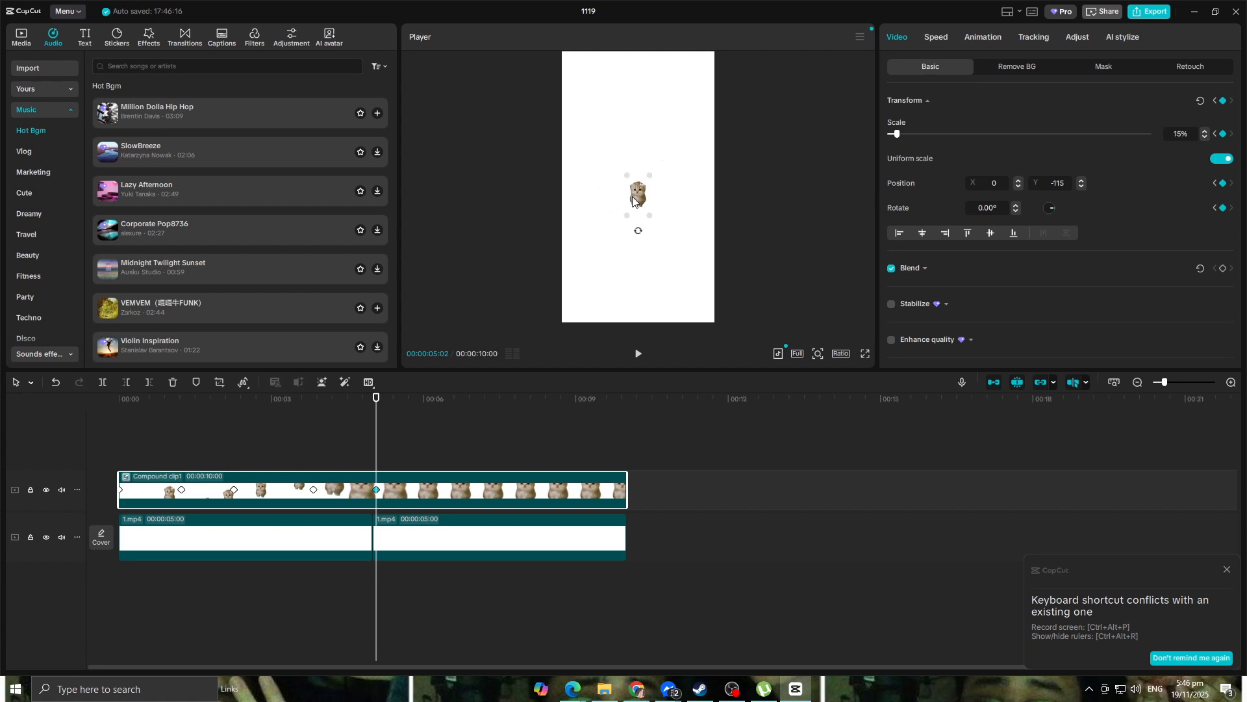
- Play the compound clip's keyframe animation from the beginning of the timeline to the end
left_click_drag(378, 401, 1, 427)
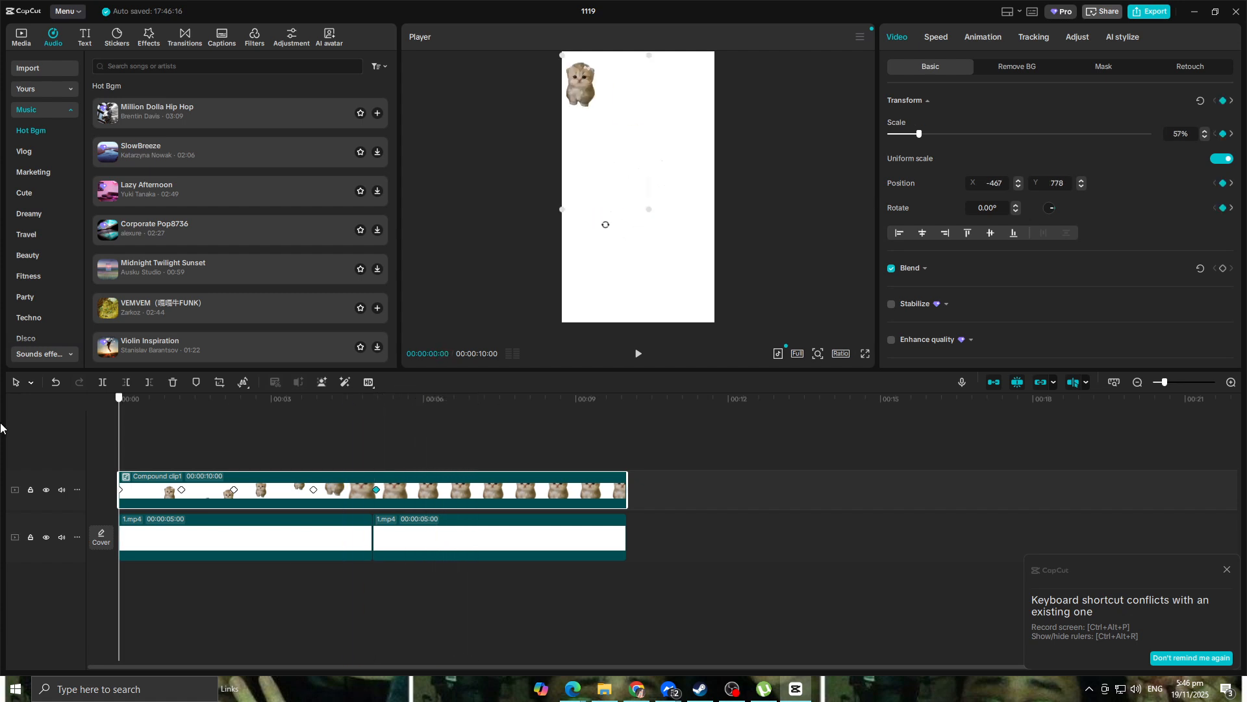
left_click(638, 354)
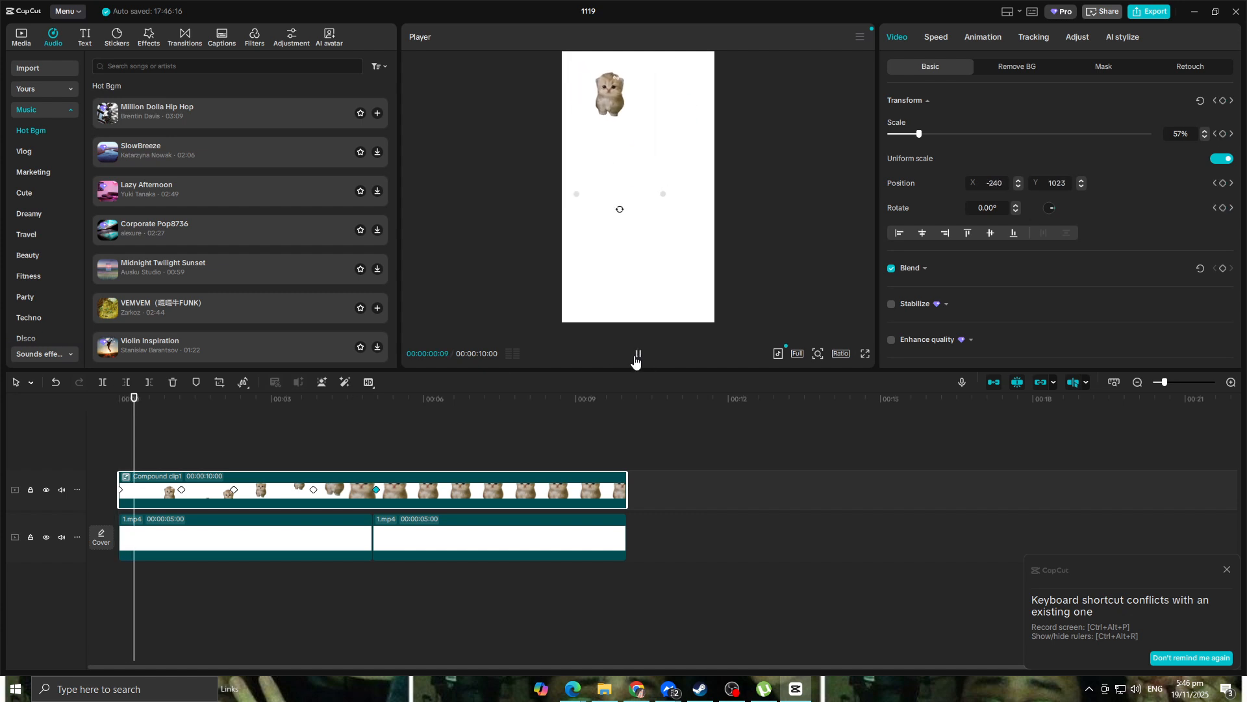
left_click(690, 440)
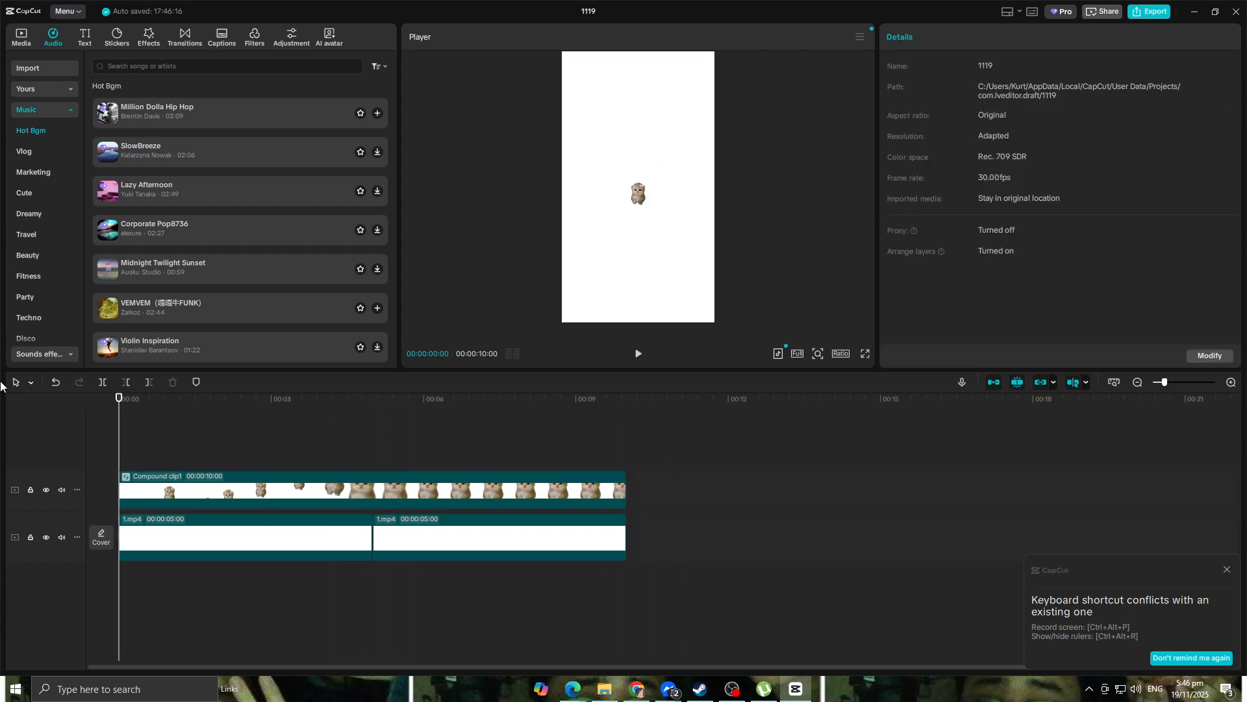
key("space")
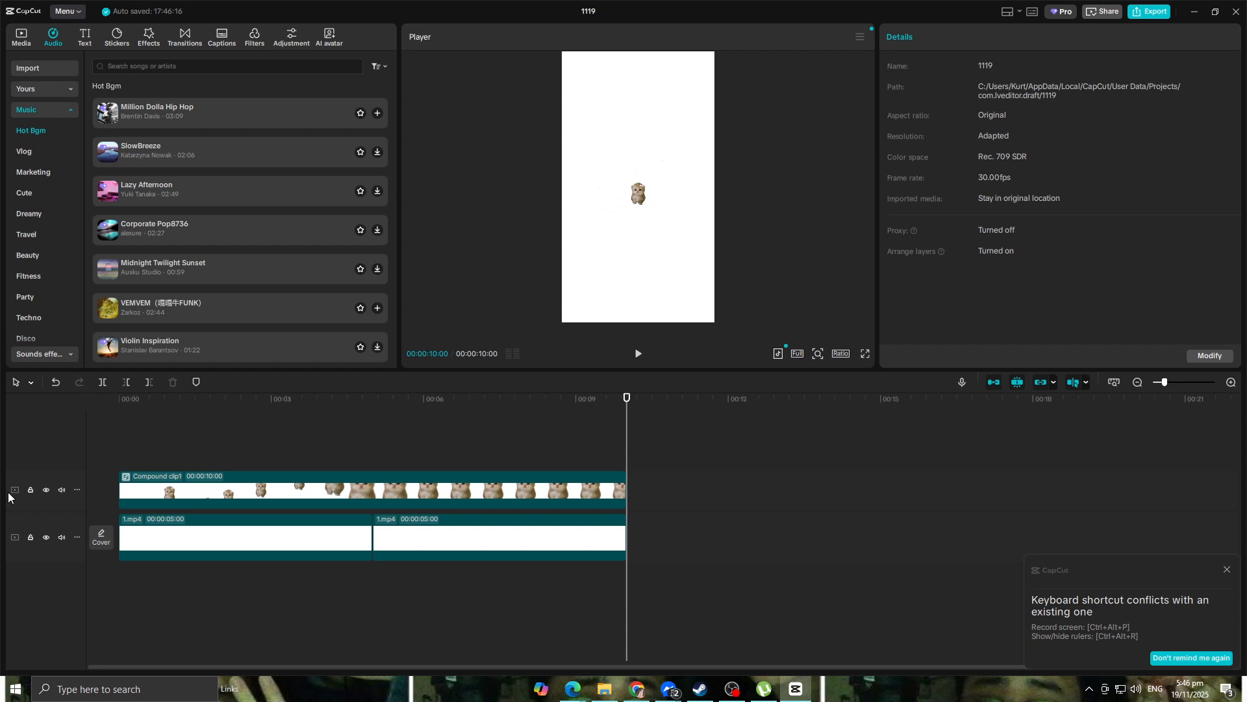
- Undo the compound clip's keyframes at 00:00:05:02 and 00:00:03:25 and its move at 00:00:02:08
key("ctrl+z")
key("ctrl+z")
key("ctrl+z")
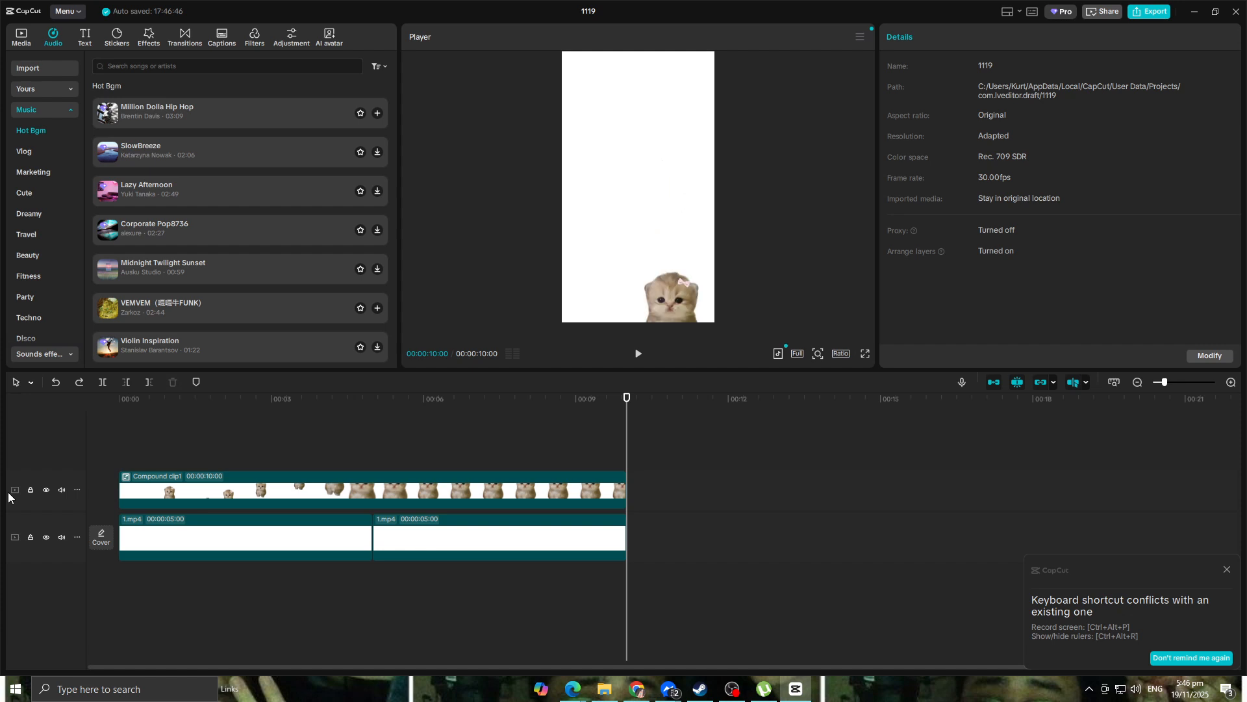
key("ctrl+z")
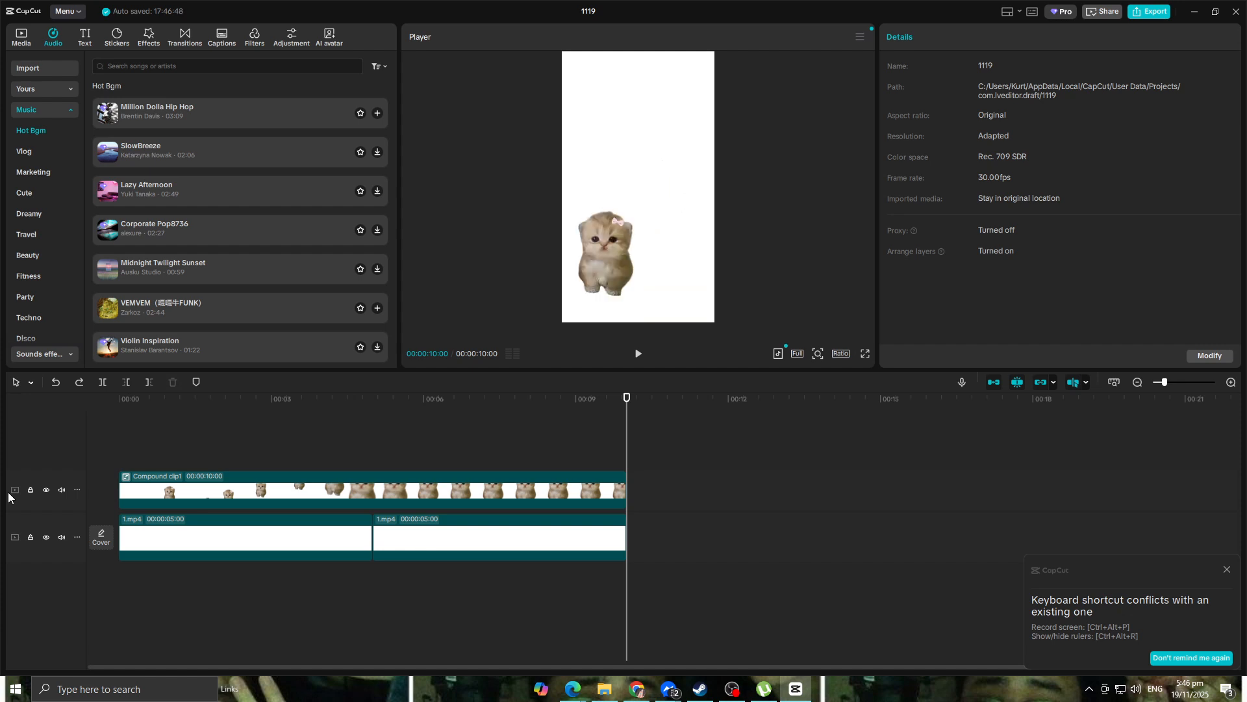
key("ctrl+z")
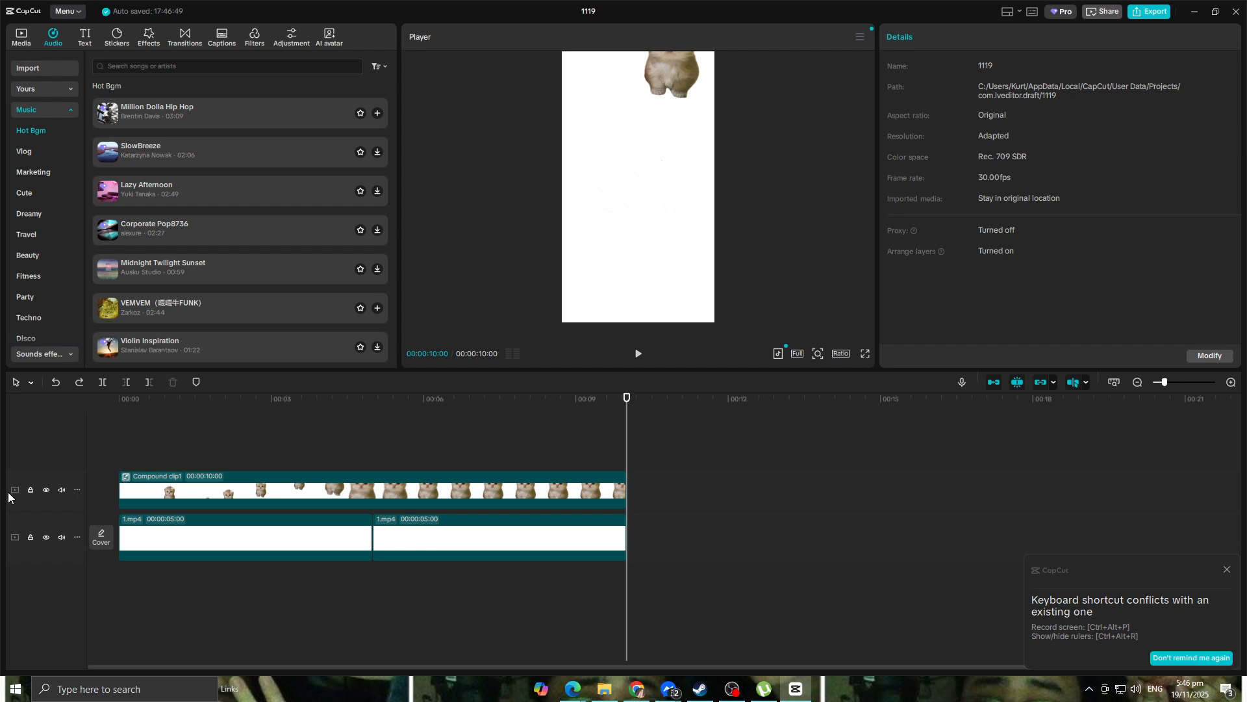
- Delete the compound clip above the 1.mp4 clips and return the playhead to the timeline start
left_click(617, 495)
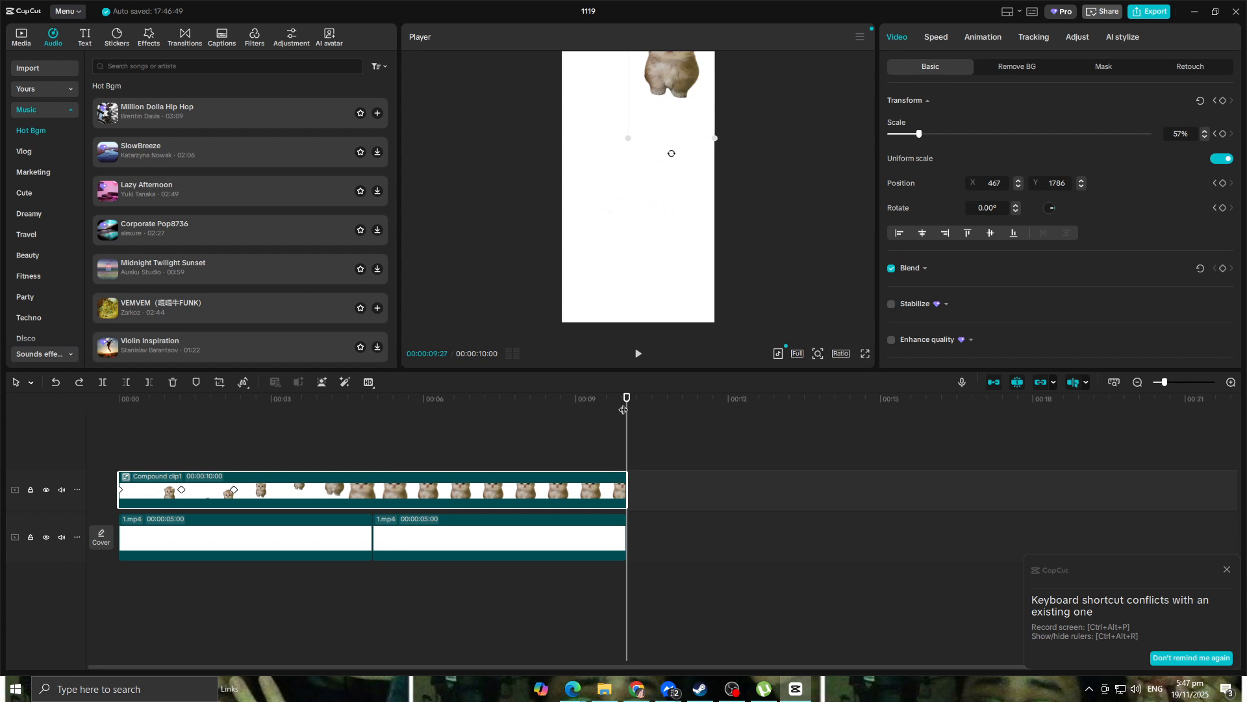
left_click_drag(625, 402, 458, 444)
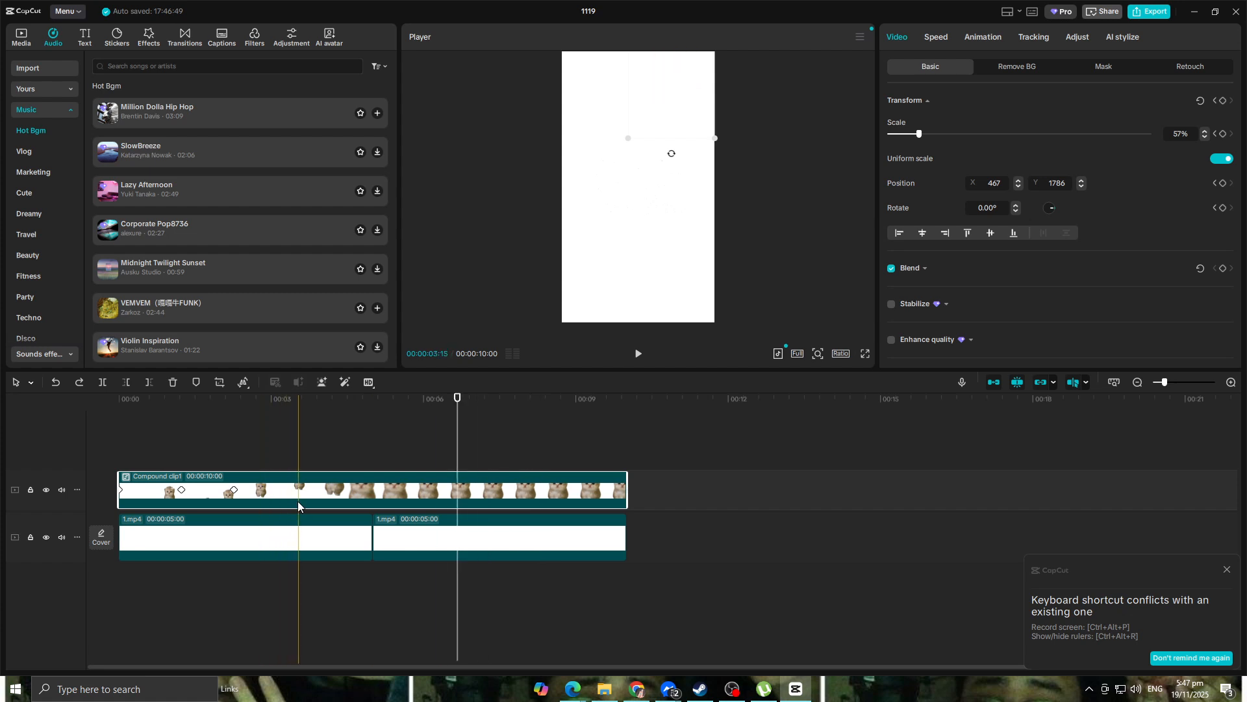
key("Delete")
left_click_drag(453, 410, 0, 431)
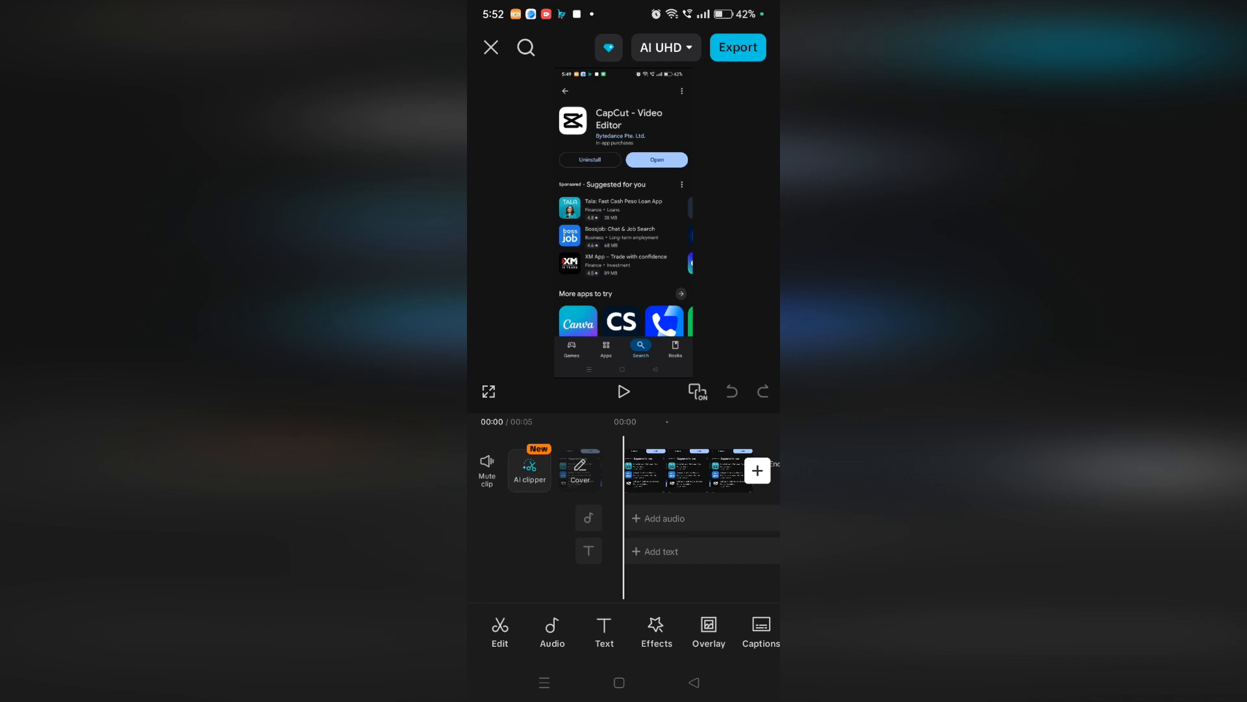
- In the CapCut mobile app, keyframe the screenshot clip at 00:00 and about one second in, moving the image down and right at the second keyframe
left_click(689, 471)
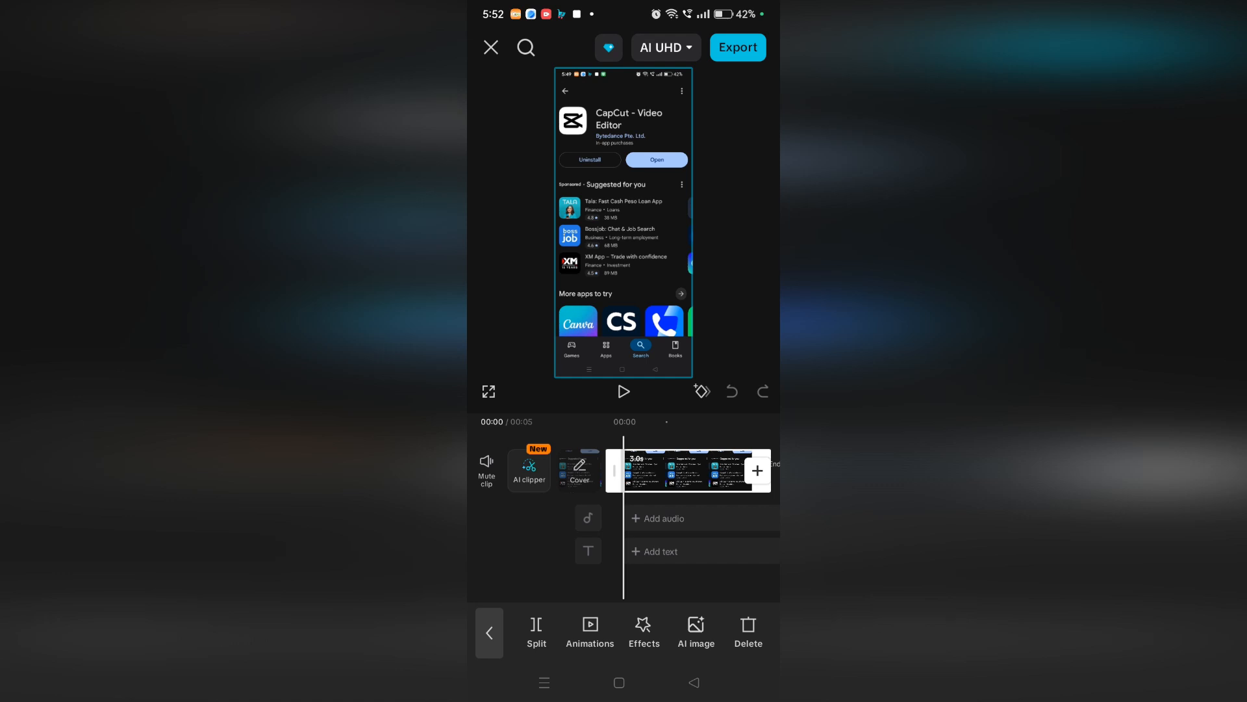
left_click(701, 391)
left_click_drag(727, 510, 699, 517)
left_click(703, 392)
left_click_drag(627, 197, 653, 252)
- Add two more keyframes, at 00:01 with the image moved back near its original position and at 00:02 with it enlarged
left_click_drag(692, 510, 652, 483)
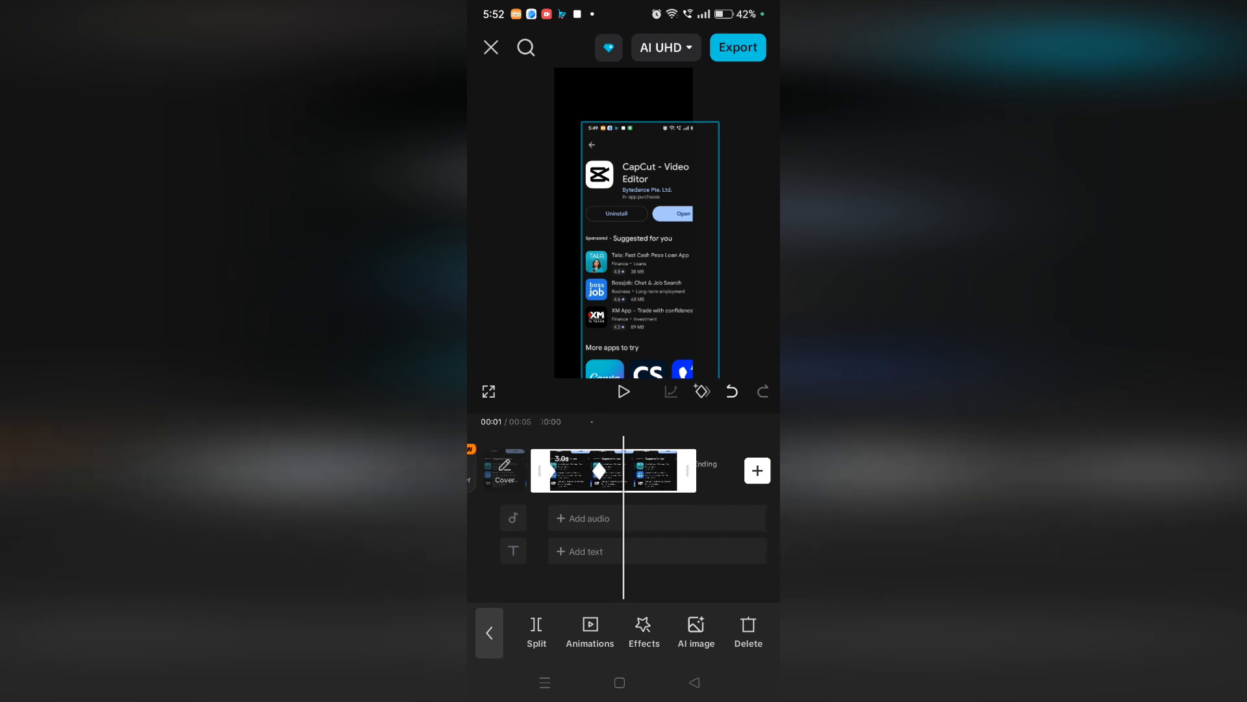
left_click(703, 391)
left_click_drag(704, 304, 687, 258)
left_click_drag(683, 519, 659, 514)
left_click(703, 391)
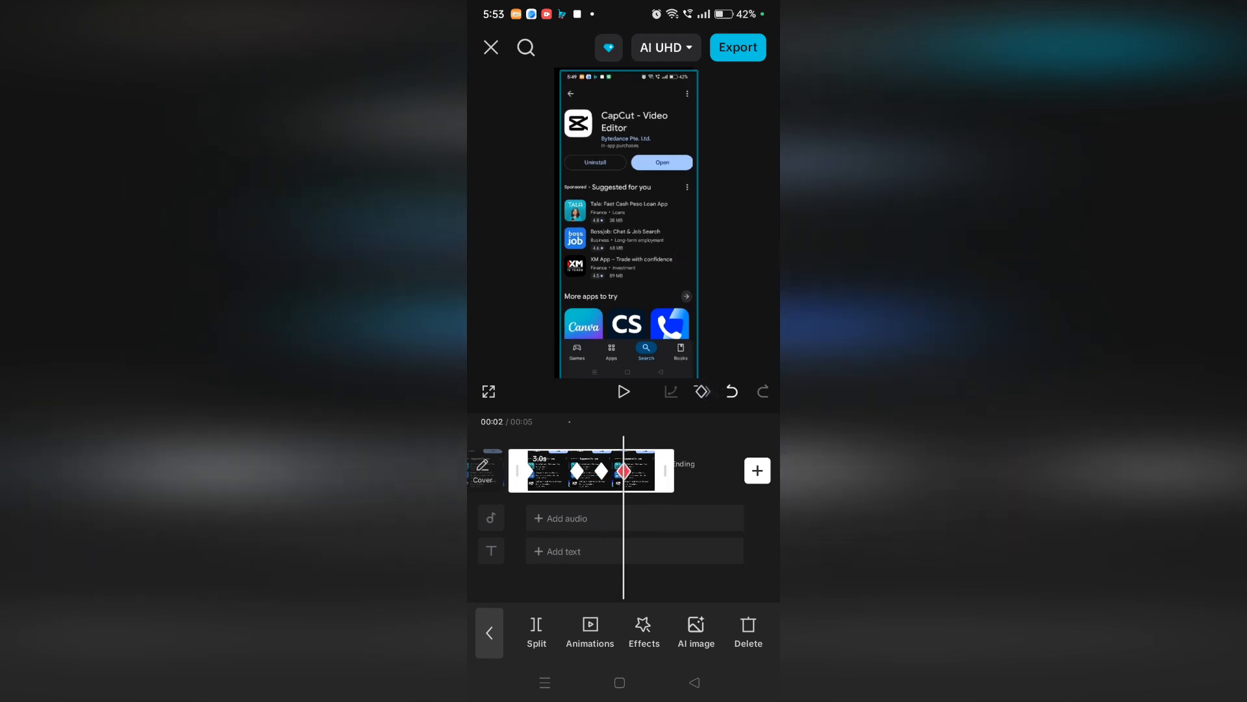
left_click_drag(640, 222, 626, 86)
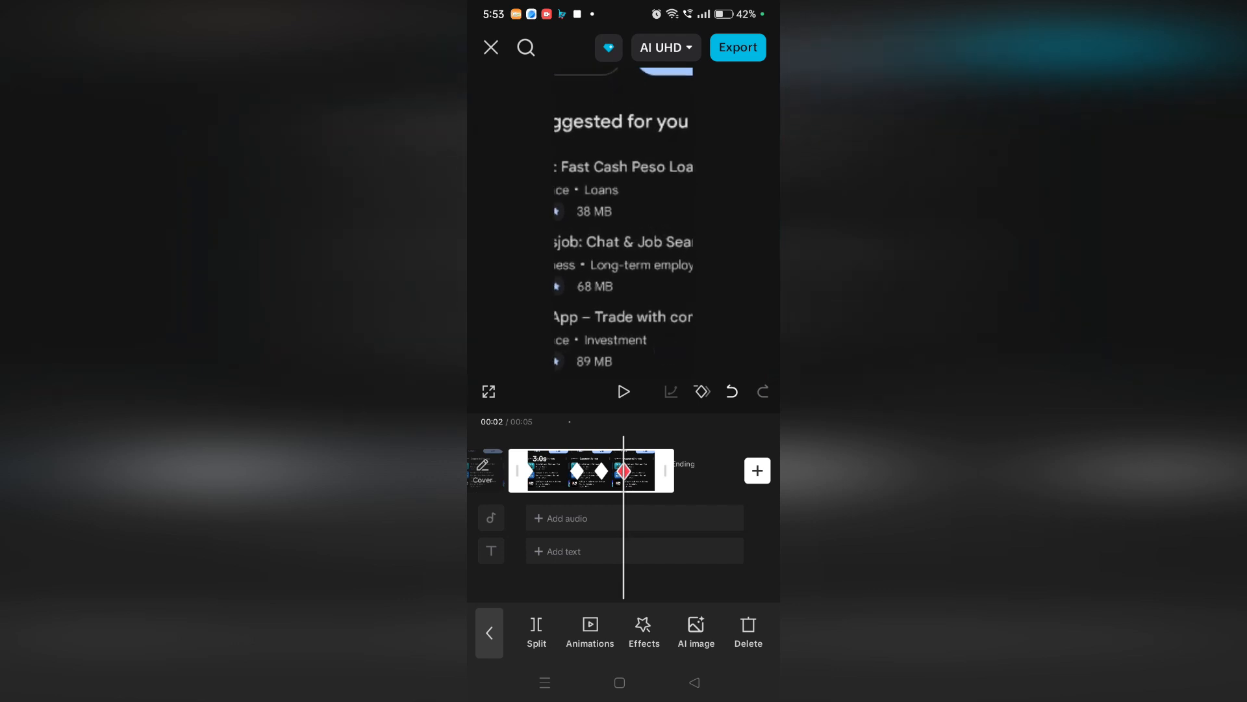
- Play back the screenshot clip's keyframe animation and rewind the timeline to replay it from the start
left_click(623, 391)
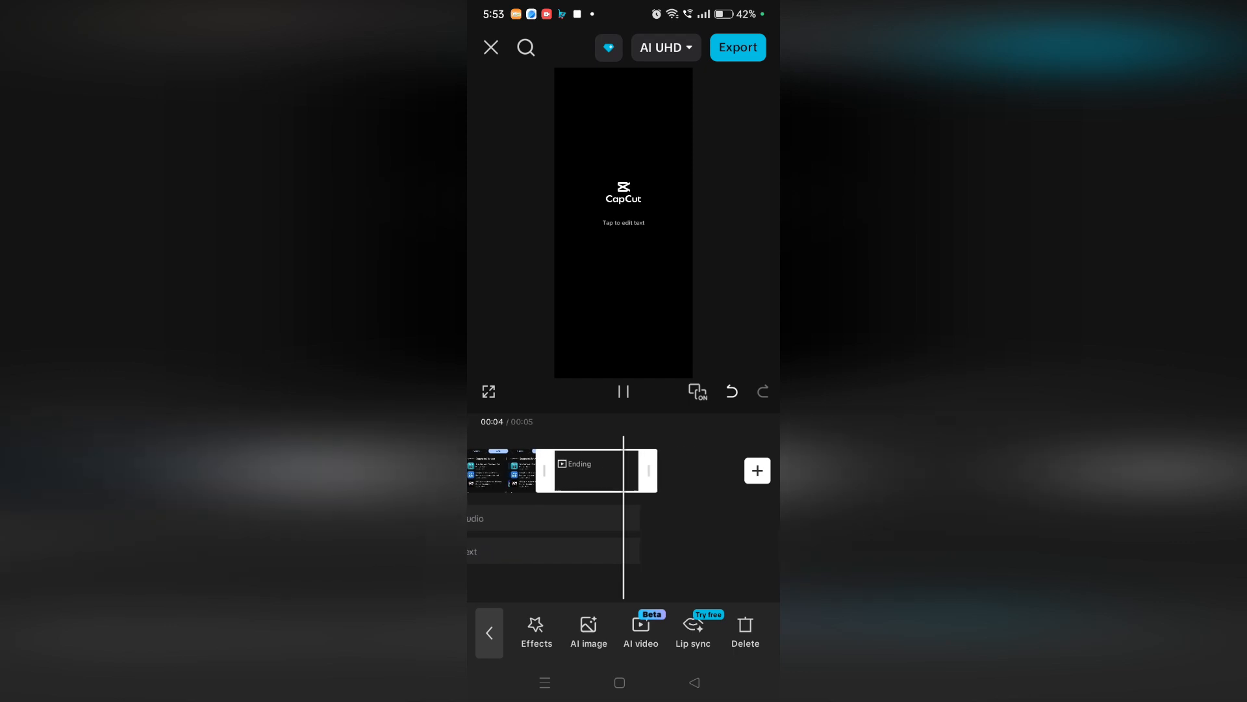
left_click(624, 391)
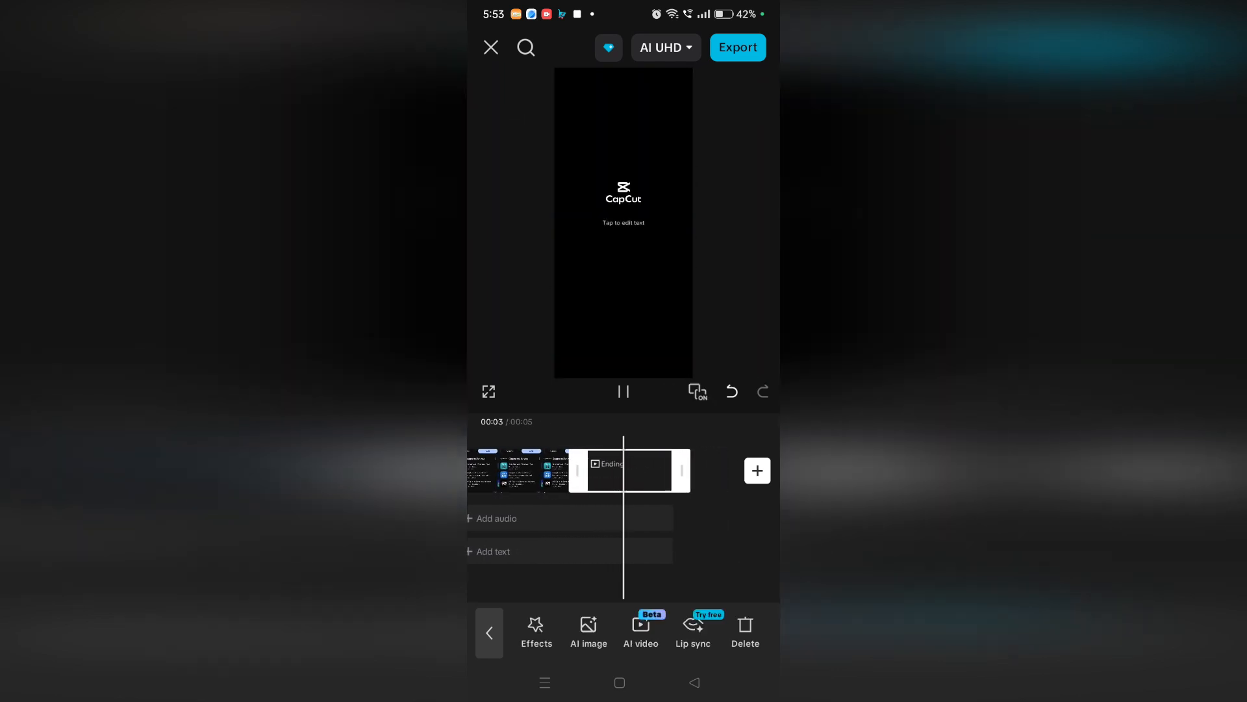
left_click_drag(688, 523, 771, 522)
left_click(624, 391)
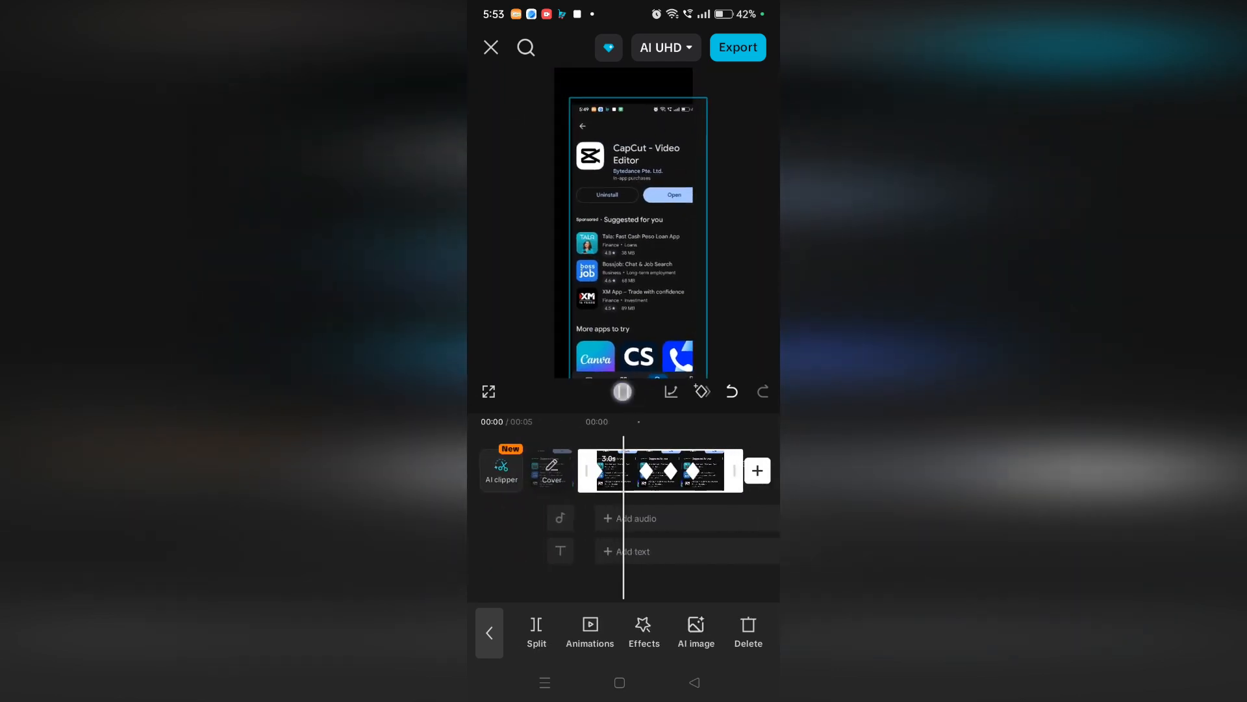
left_click_drag(681, 521, 718, 528)
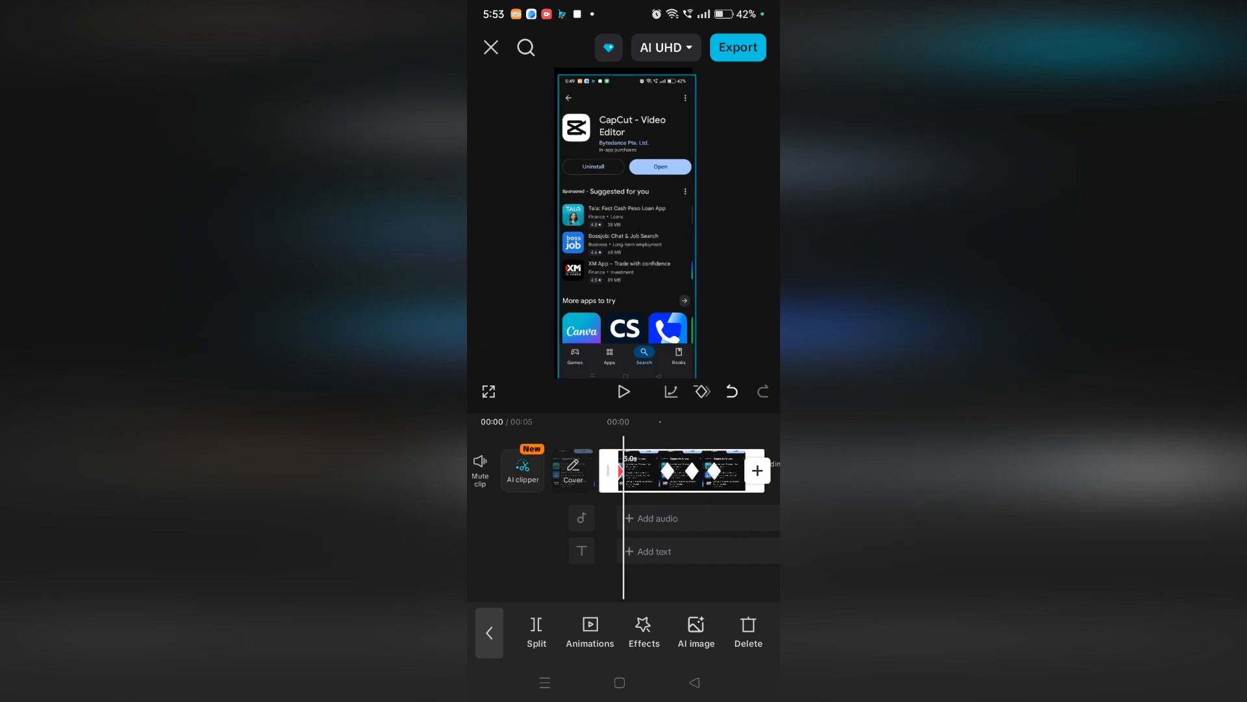